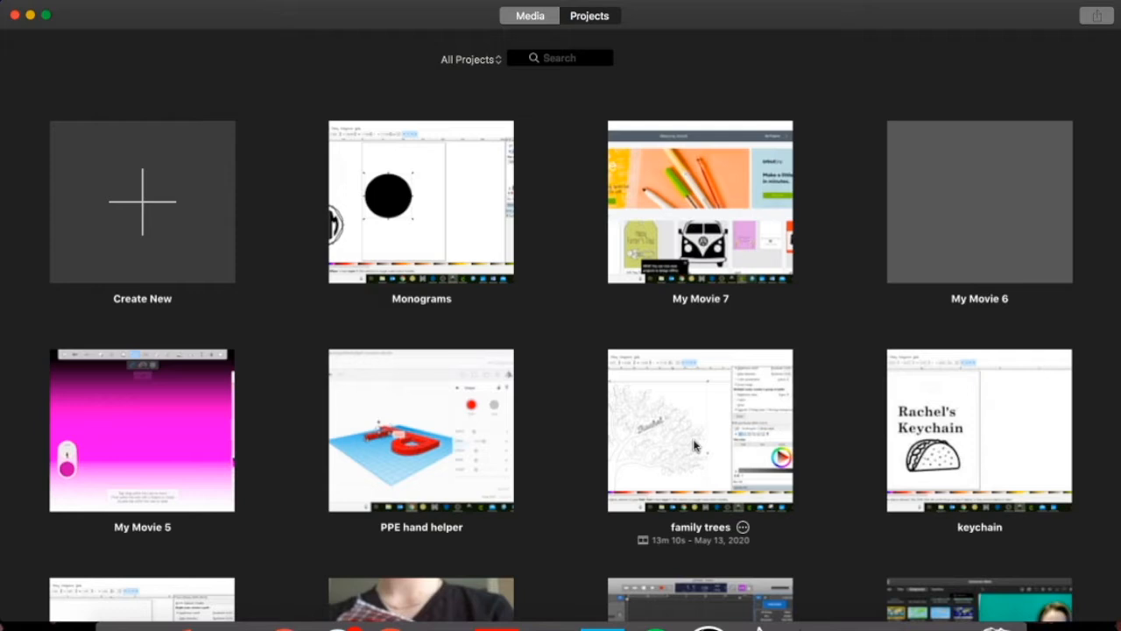
Create a new Movie project (My Movie 8) instead of a Trailer.
{"action": "left_click", "coordinate": [144, 207]}
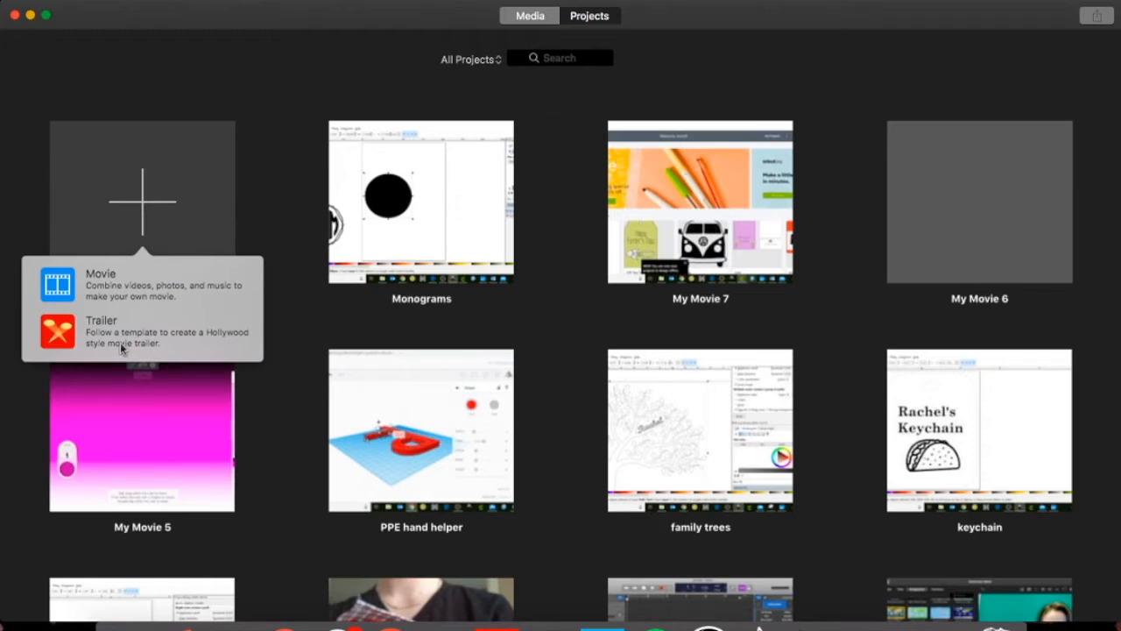
{"action": "left_click", "coordinate": [120, 287]}
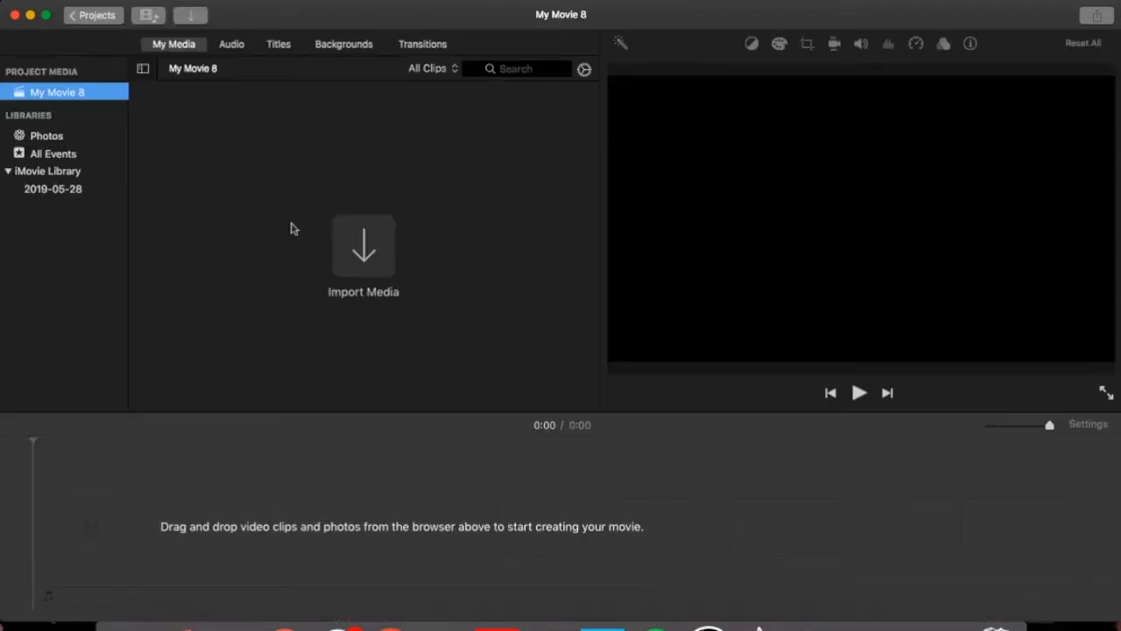
Import the JPEG photo of the person in blue sunglasses from the Desktop into the project.
{"action": "left_click", "coordinate": [365, 253]}
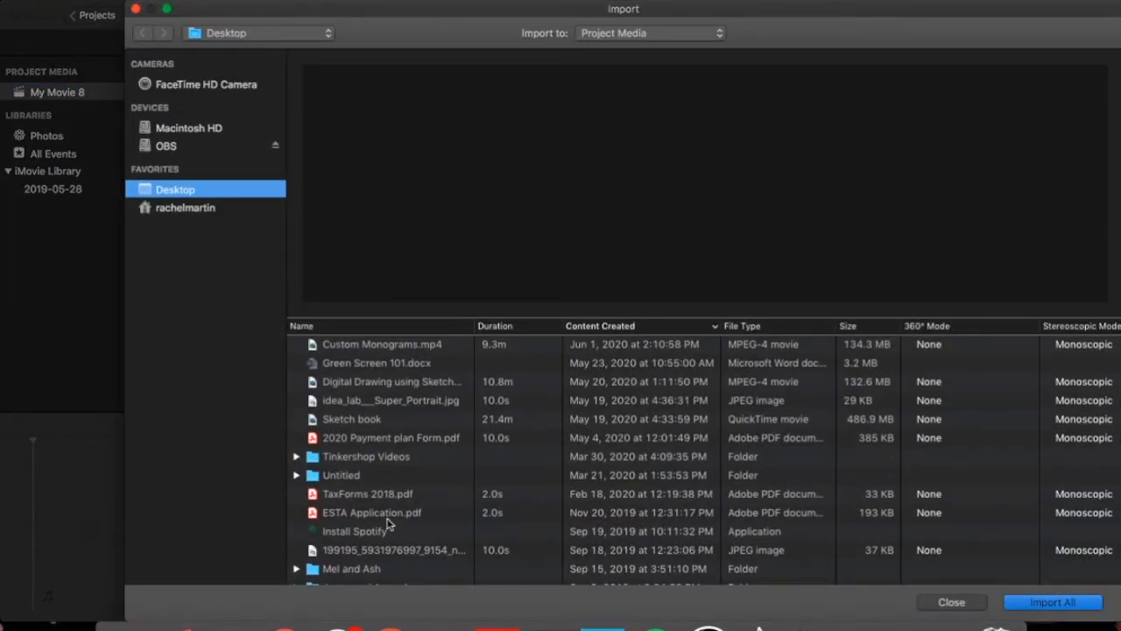
{"action": "scroll", "coordinate": [389, 523], "scroll_direction": "down", "scroll_amount": 2}
{"action": "left_click", "coordinate": [341, 388]}
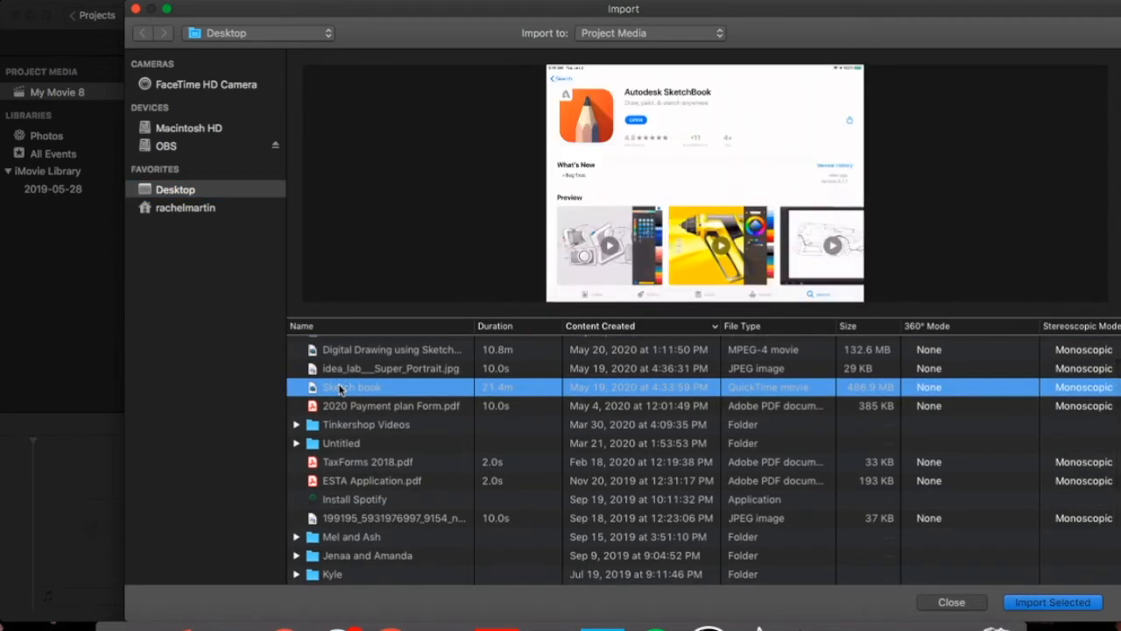
{"action": "left_click", "coordinate": [340, 520]}
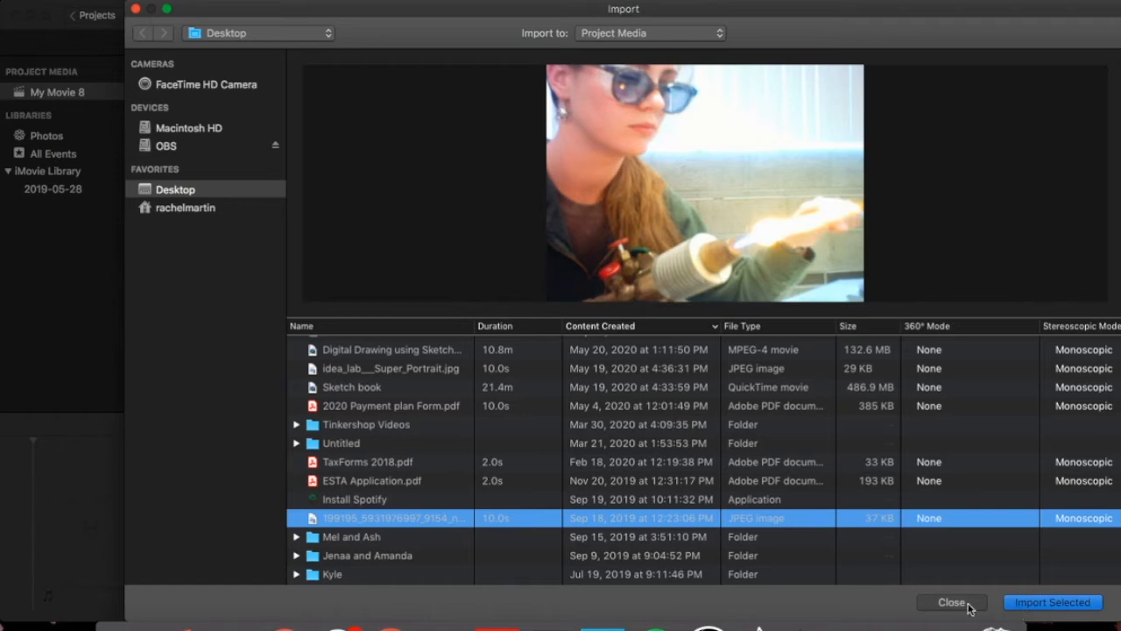
{"action": "left_click", "coordinate": [1054, 603]}
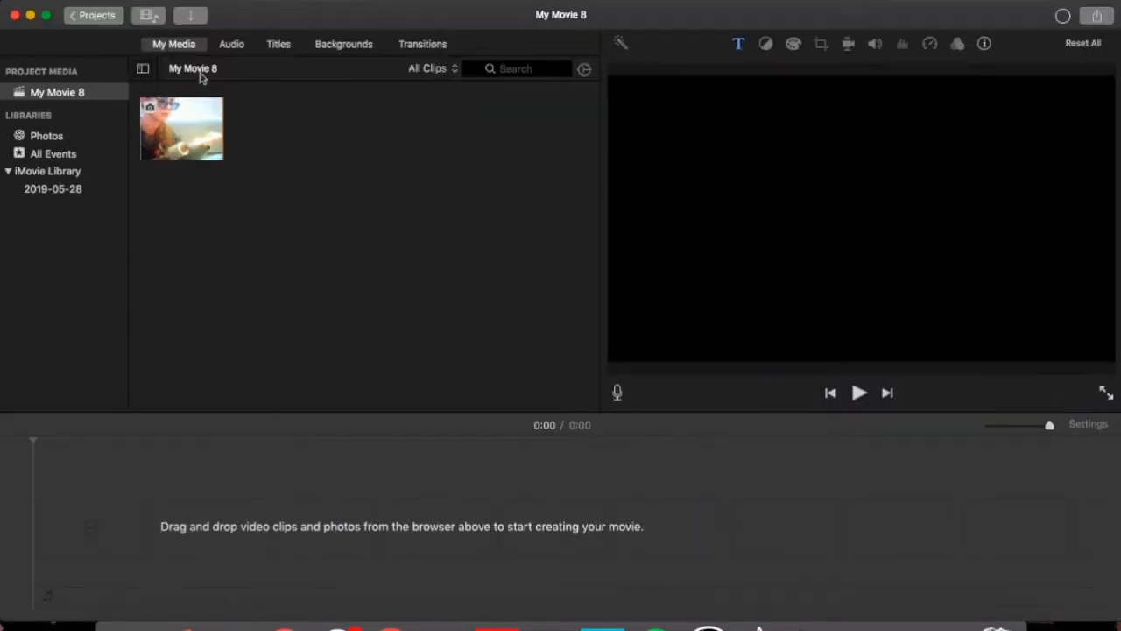
Place the imported photo on the timeline as a 4.0-second clip.
{"action": "left_click", "coordinate": [160, 125]}
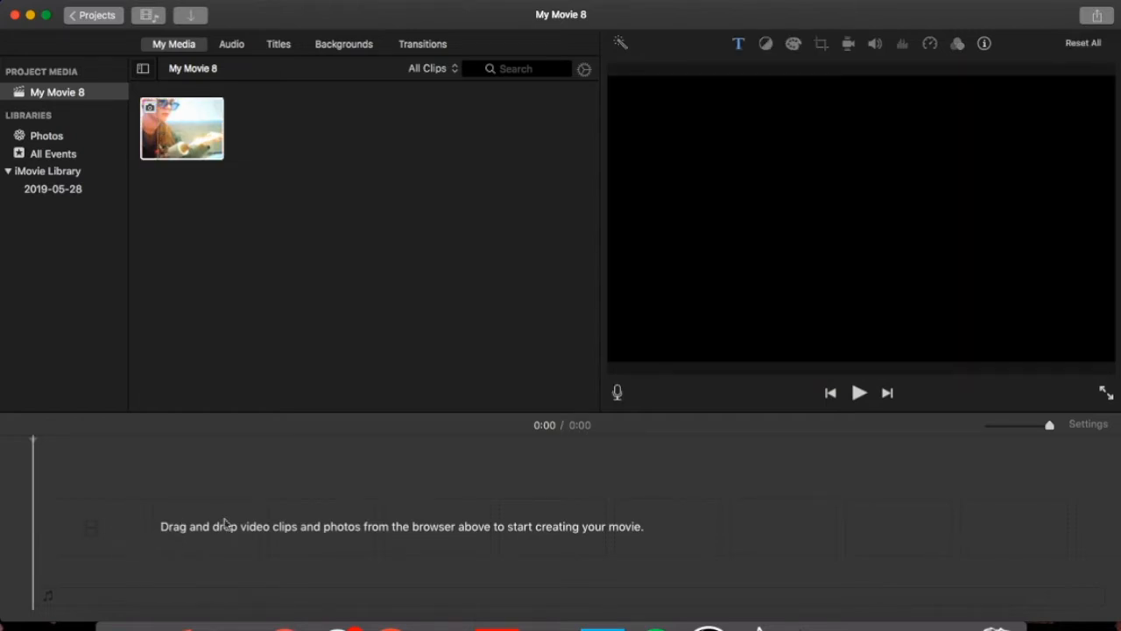
{"action": "left_click_drag", "start_coordinate": [202, 149], "coordinate": [45, 540]}
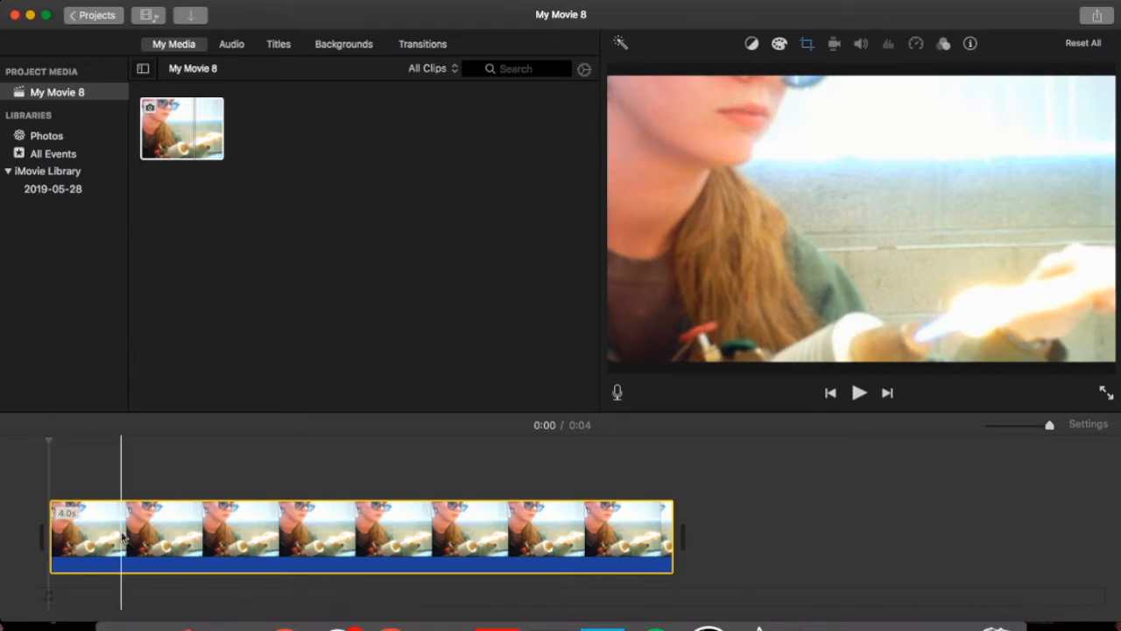
Trim the photo clip's end down to about 2.6 seconds and play it back.
{"action": "left_click", "coordinate": [672, 527]}
{"action": "left_click_drag", "start_coordinate": [671, 528], "coordinate": [449, 512]}
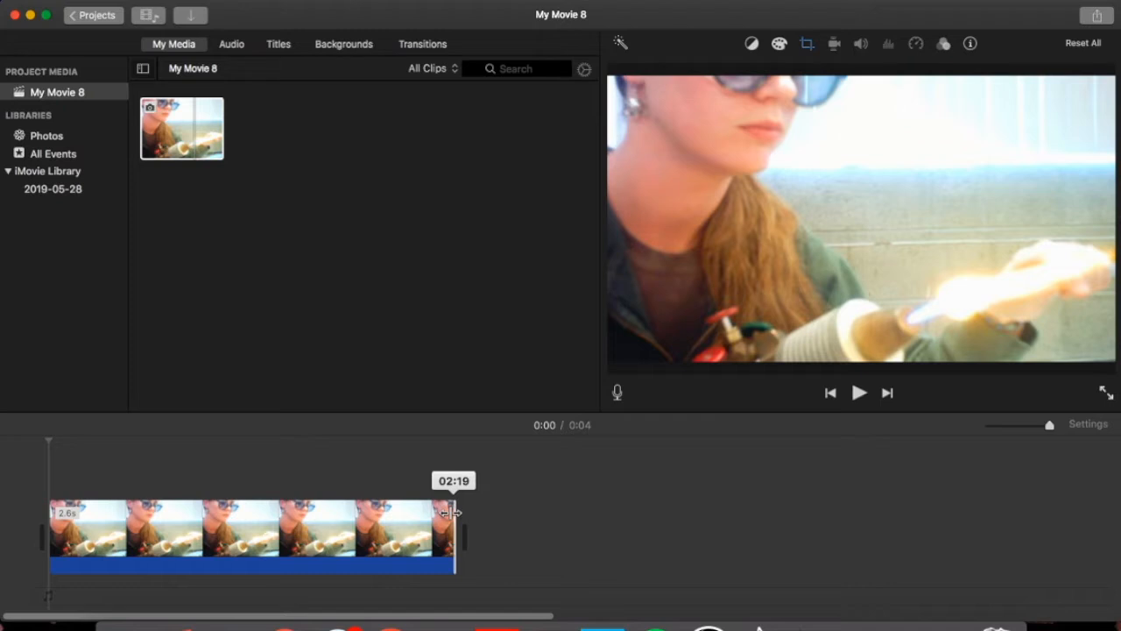
{"action": "left_click_drag", "start_coordinate": [452, 511], "coordinate": [452, 512]}
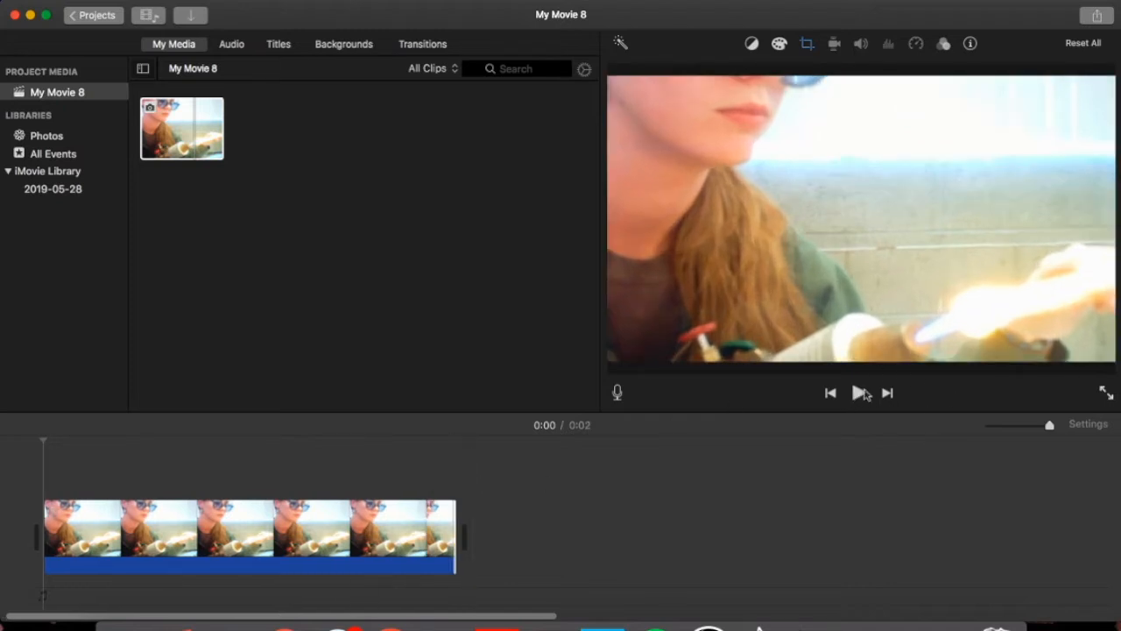
{"action": "left_click", "coordinate": [858, 395]}
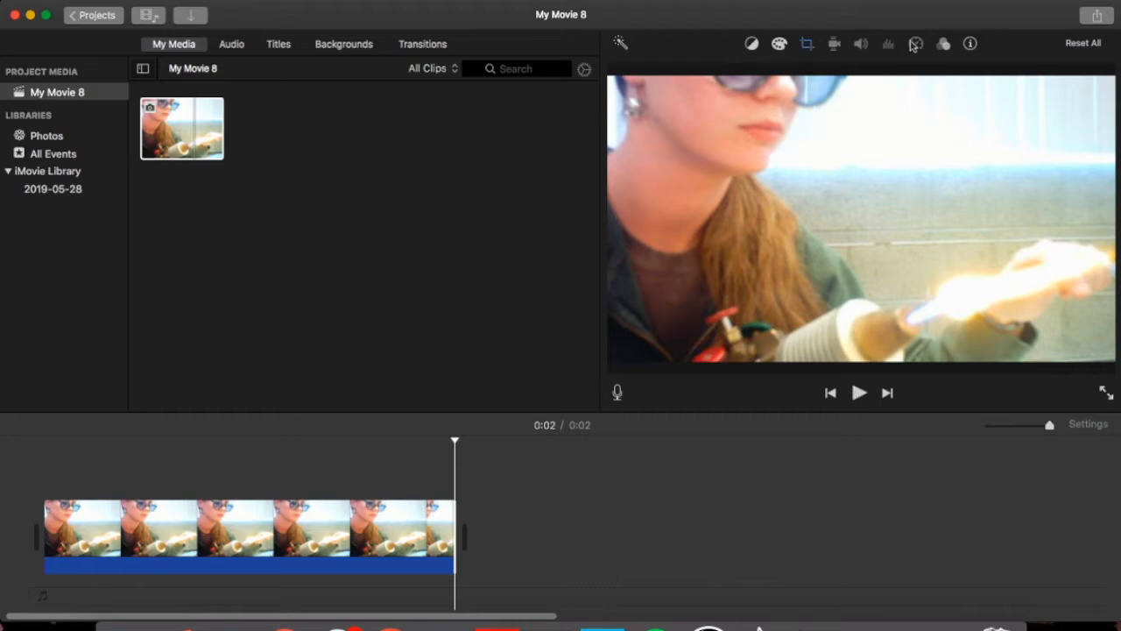
Crop the photo to fill, framing a small area near its upper right.
{"action": "left_click", "coordinate": [806, 45]}
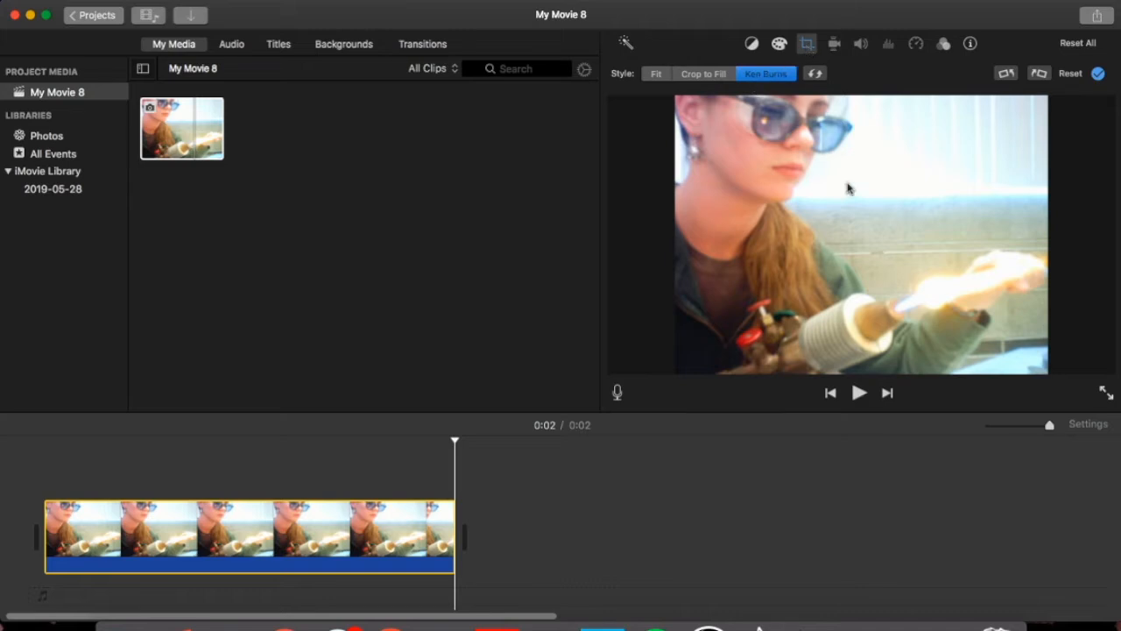
{"action": "left_click", "coordinate": [701, 76]}
{"action": "left_click_drag", "start_coordinate": [750, 232], "coordinate": [752, 177]}
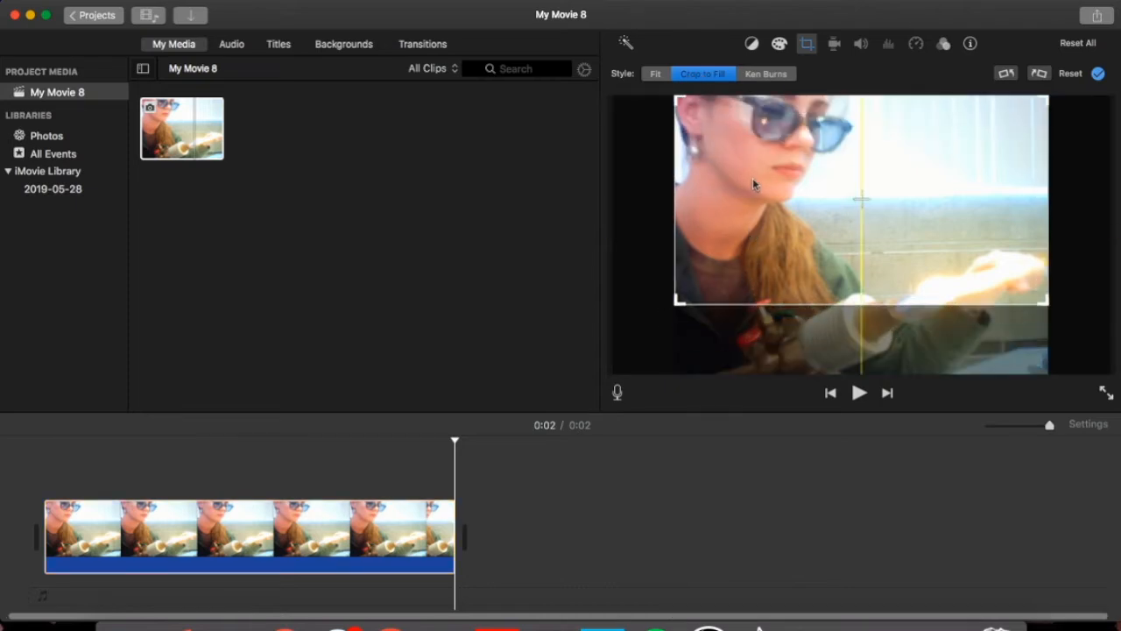
{"action": "left_click_drag", "start_coordinate": [676, 304], "coordinate": [808, 219]}
{"action": "left_click_drag", "start_coordinate": [992, 186], "coordinate": [846, 177]}
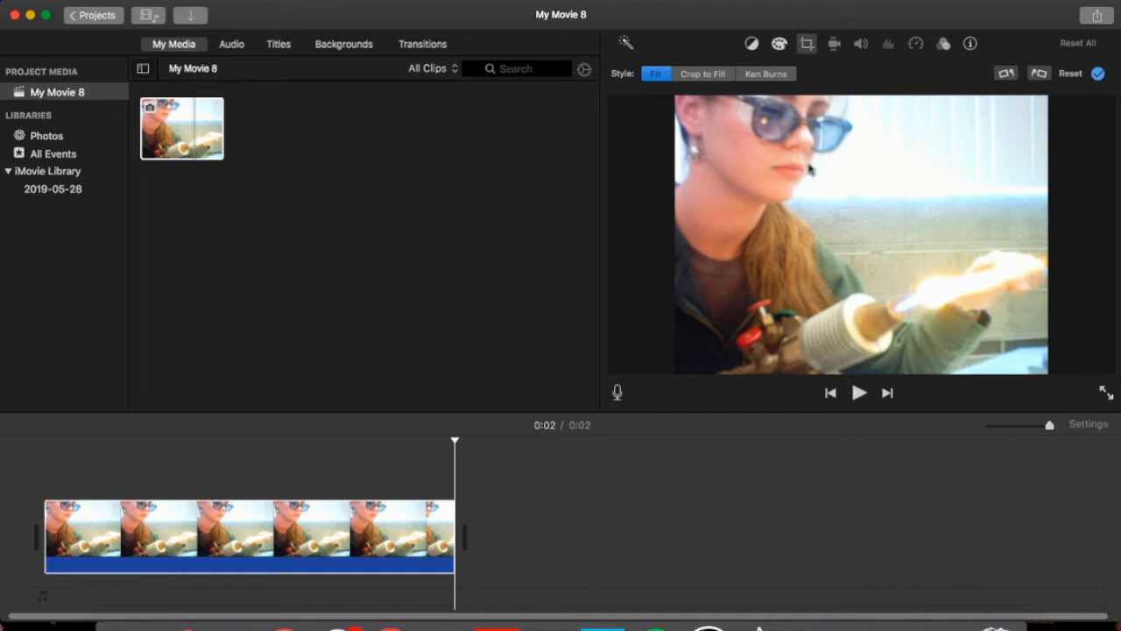
Switch to a Ken Burns move from a tight start frame to a wider end frame, then play it.
{"action": "left_click", "coordinate": [758, 74]}
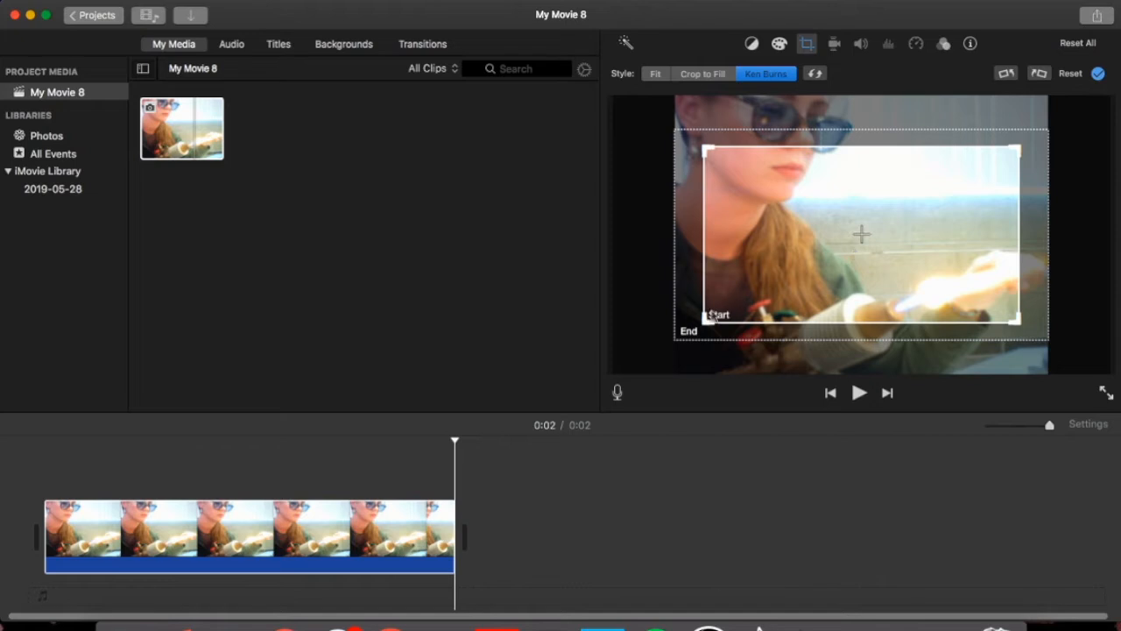
{"action": "left_click_drag", "start_coordinate": [707, 321], "coordinate": [763, 257]}
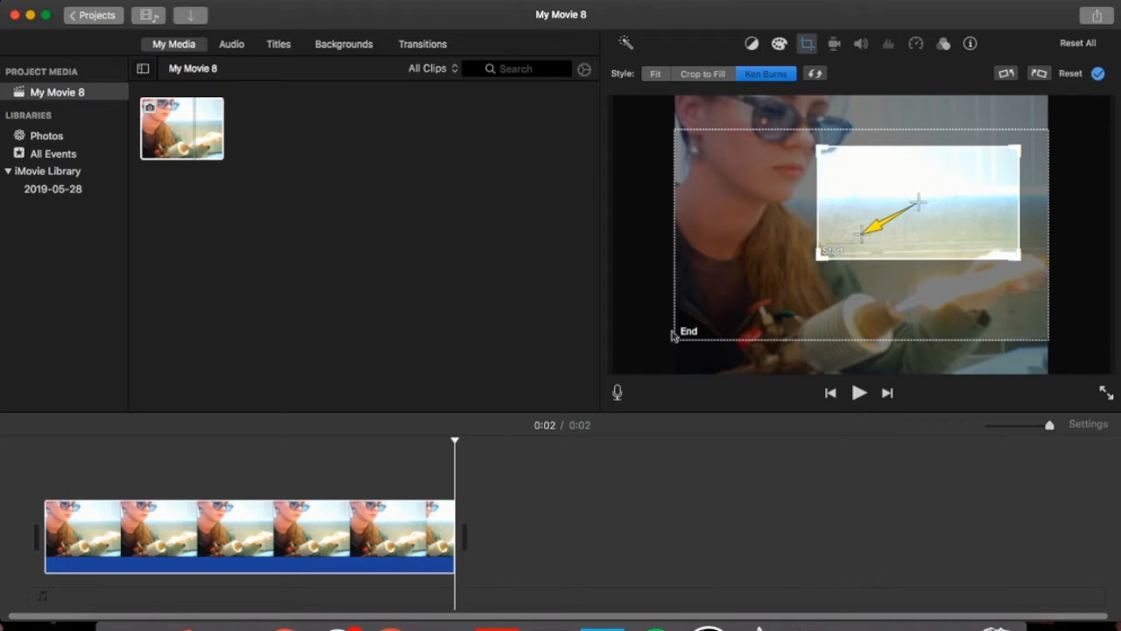
{"action": "left_click", "coordinate": [689, 175]}
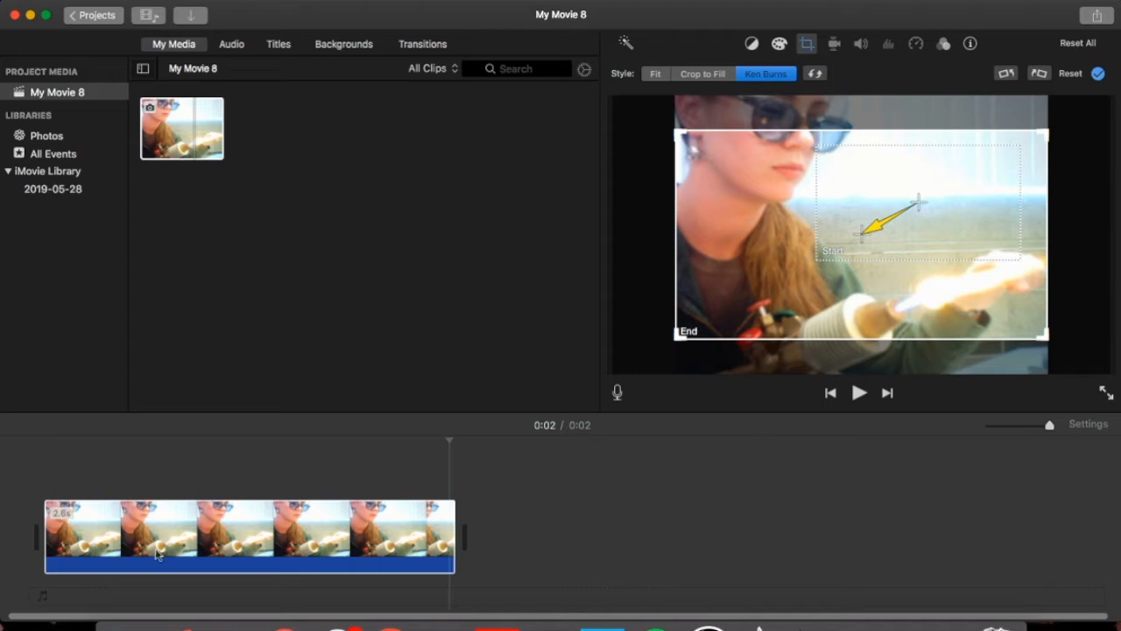
{"action": "left_click", "coordinate": [42, 473]}
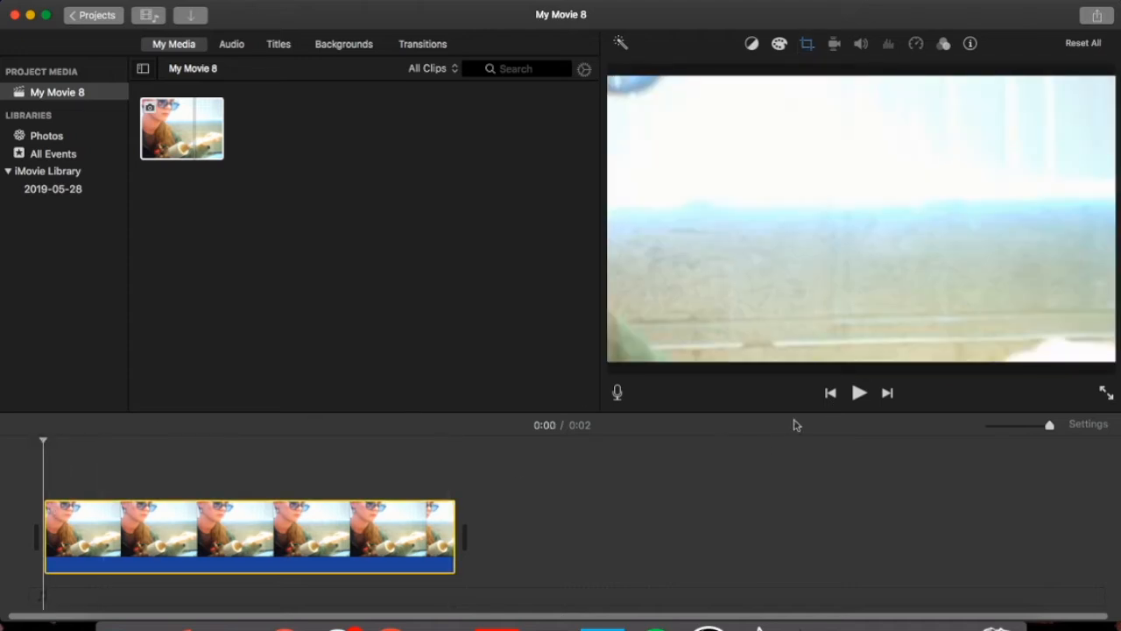
{"action": "left_click", "coordinate": [860, 394]}
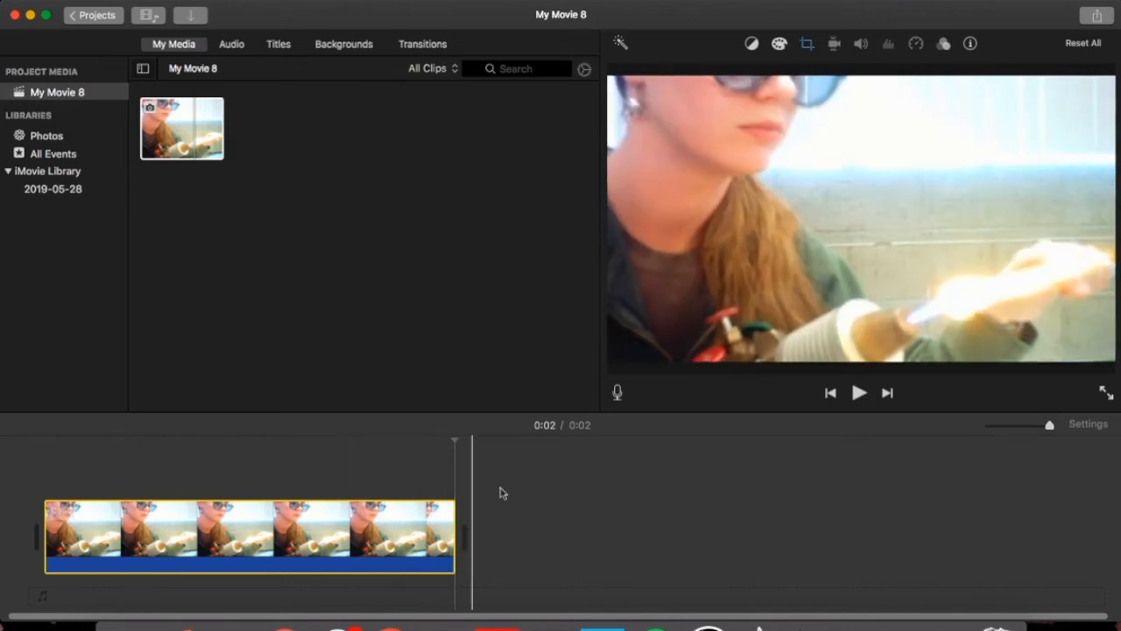
Split the photo clip mid-way into 1.2- and 1.4-second clips and check each half.
{"action": "left_click", "coordinate": [242, 532]}
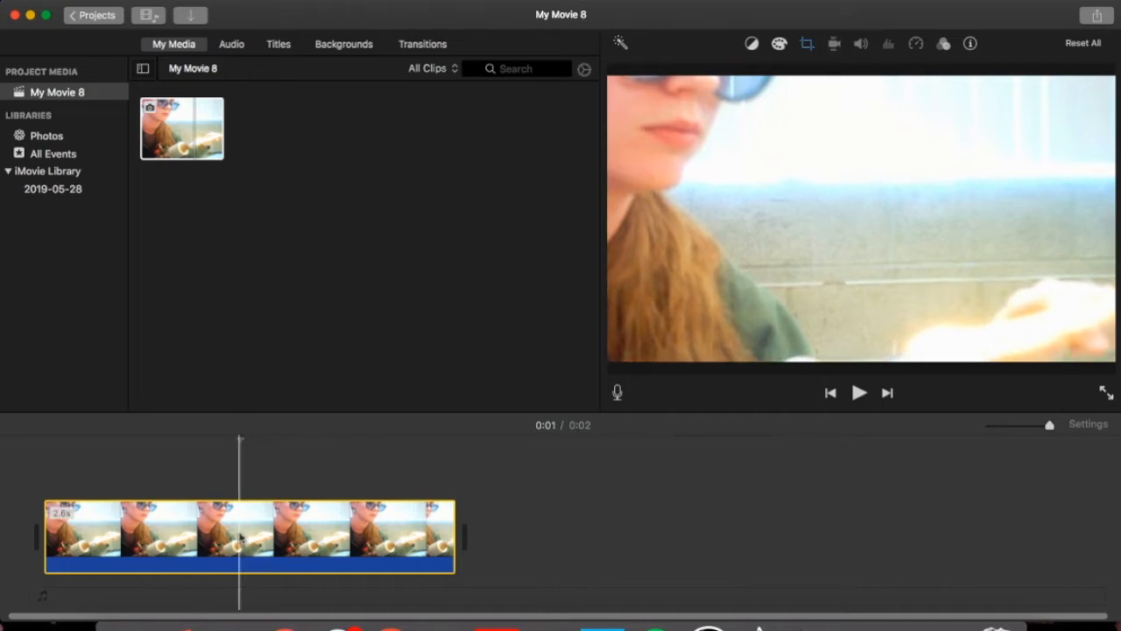
{"action": "right_click", "coordinate": [241, 536]}
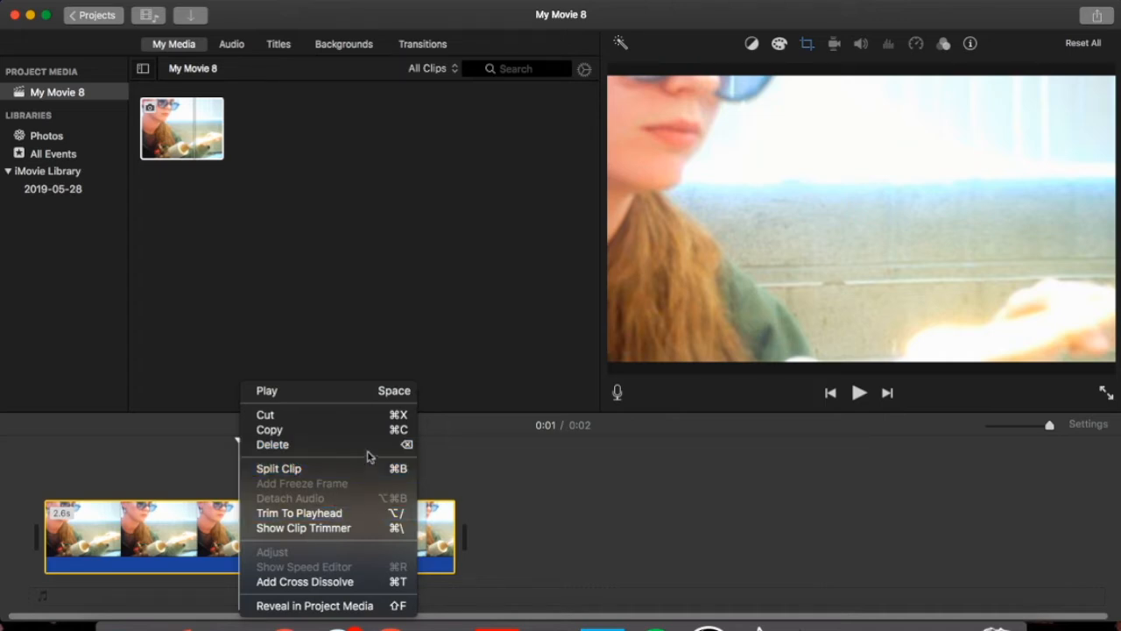
{"action": "left_click", "coordinate": [308, 477]}
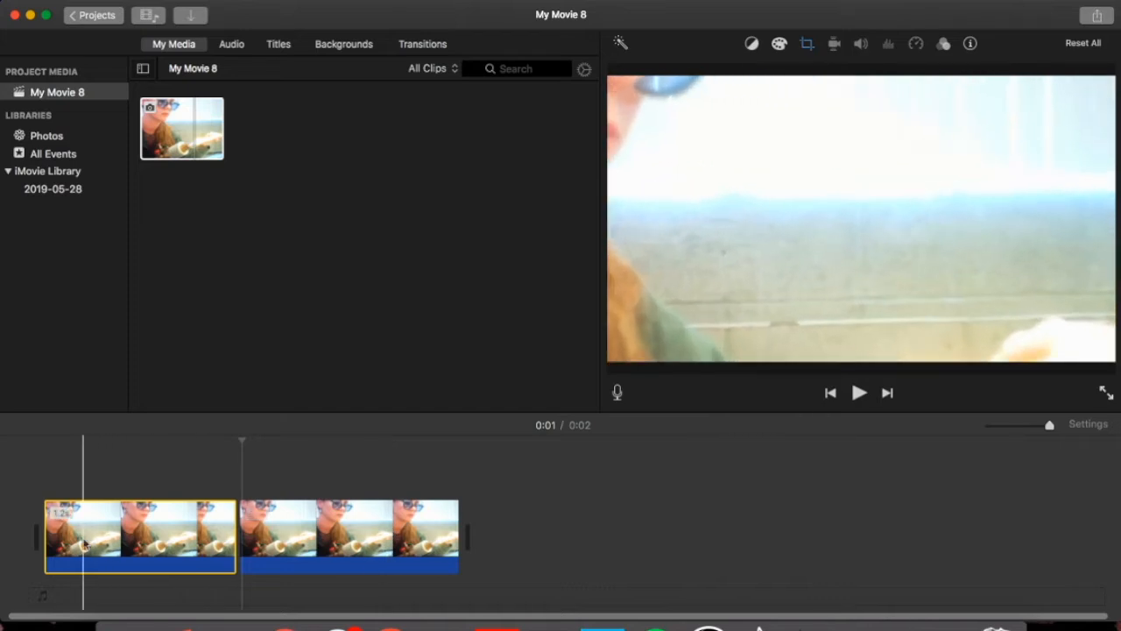
{"action": "left_click", "coordinate": [338, 535]}
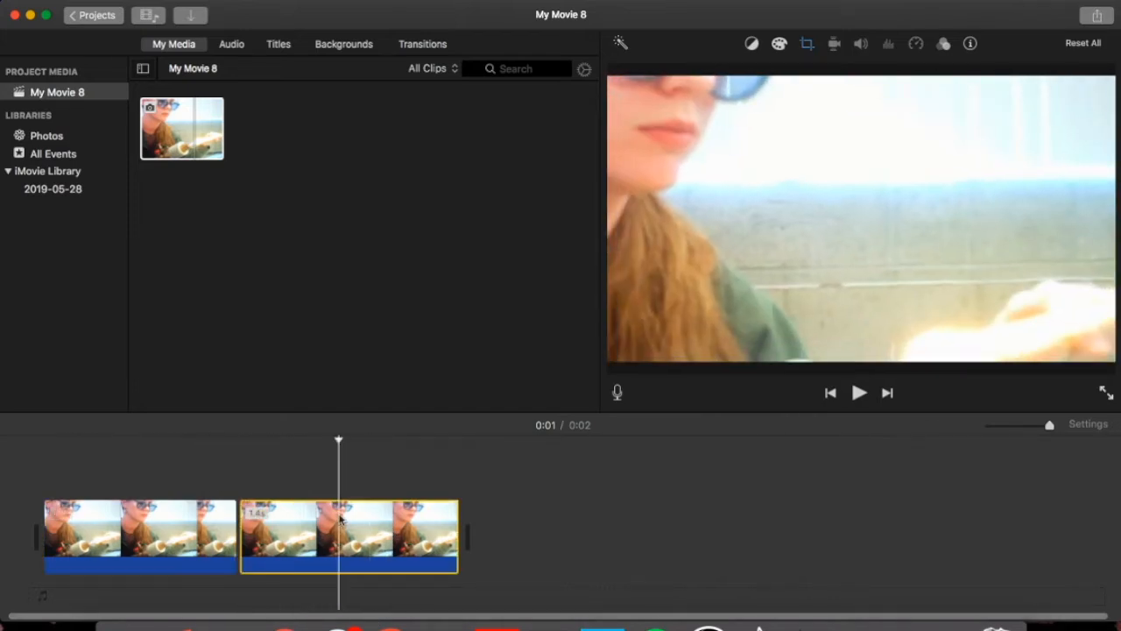
{"action": "left_click", "coordinate": [171, 525]}
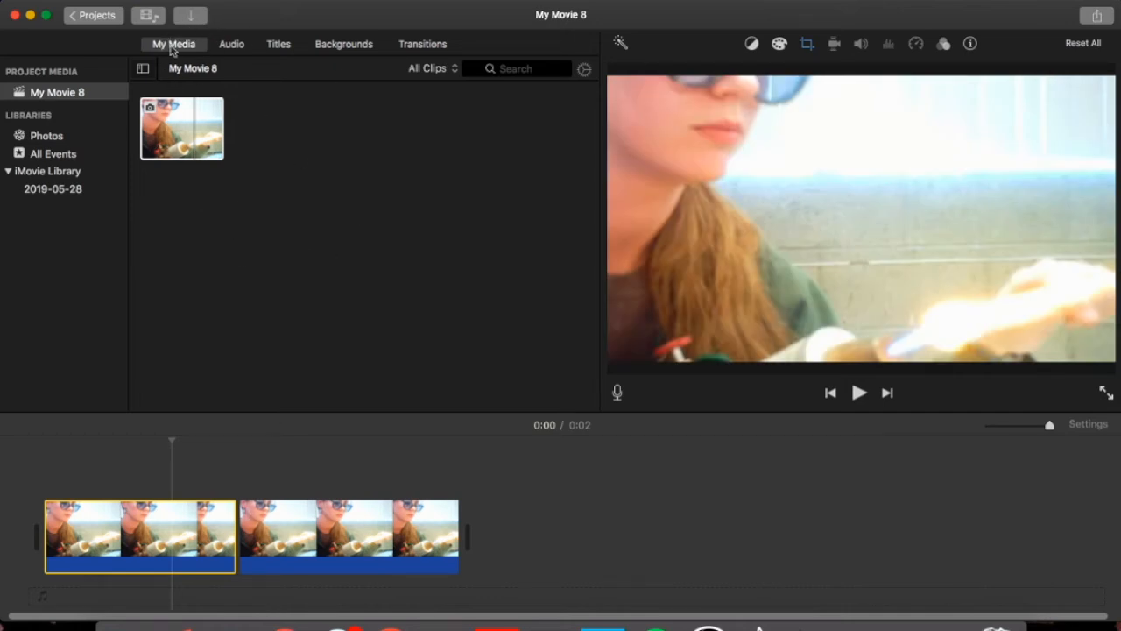
Look at the music library, then bring up the grid of title styles.
{"action": "left_click", "coordinate": [231, 46]}
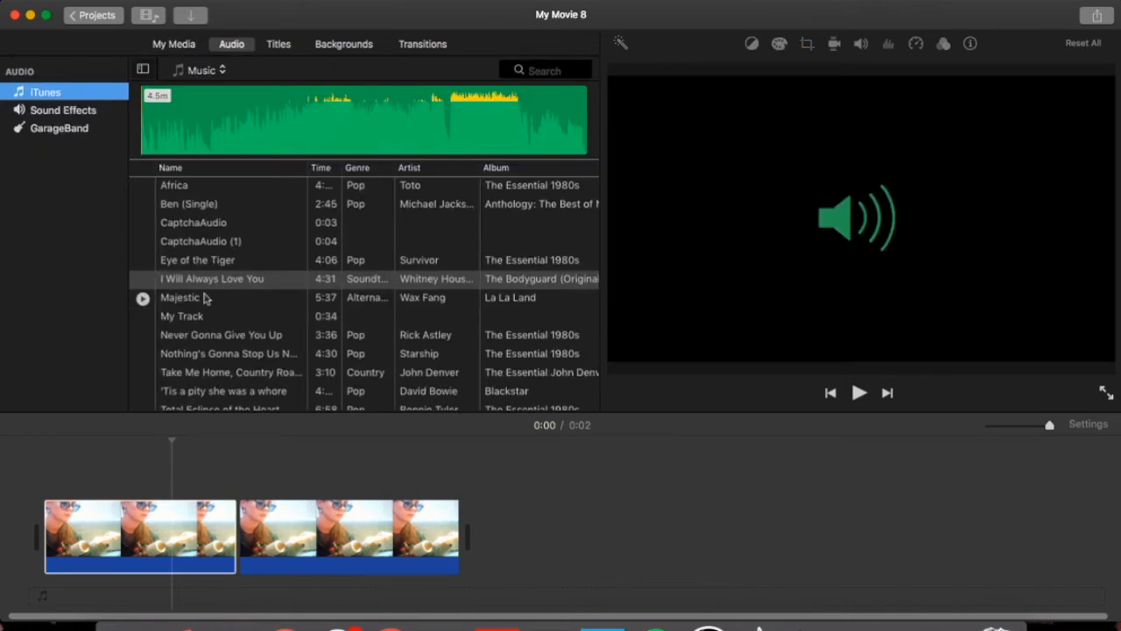
{"action": "left_click", "coordinate": [282, 47]}
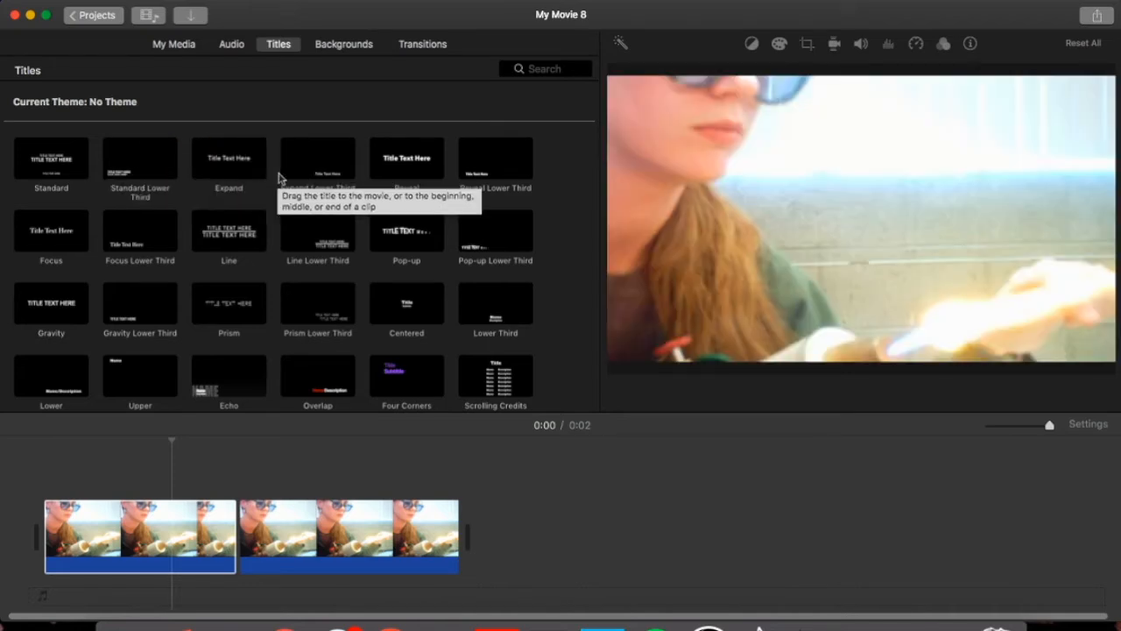
Add a 4-second Standard title over the clips and enter a person's name in capitals on its main line.
{"action": "left_click", "coordinate": [31, 156]}
{"action": "left_click_drag", "start_coordinate": [32, 156], "coordinate": [42, 478]}
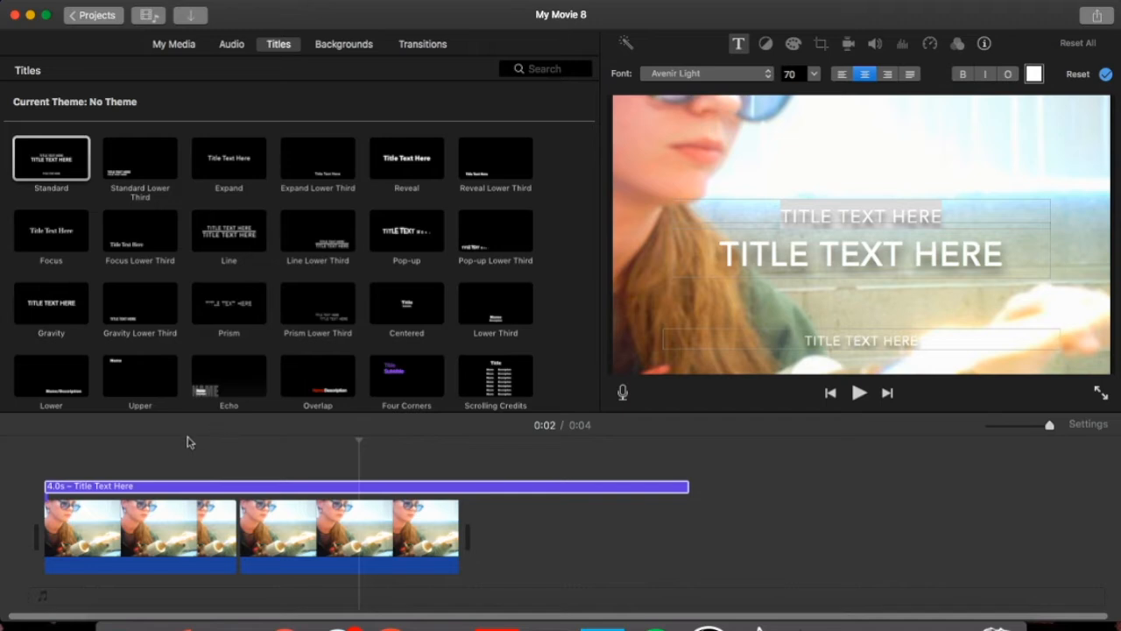
{"action": "left_click", "coordinate": [129, 487]}
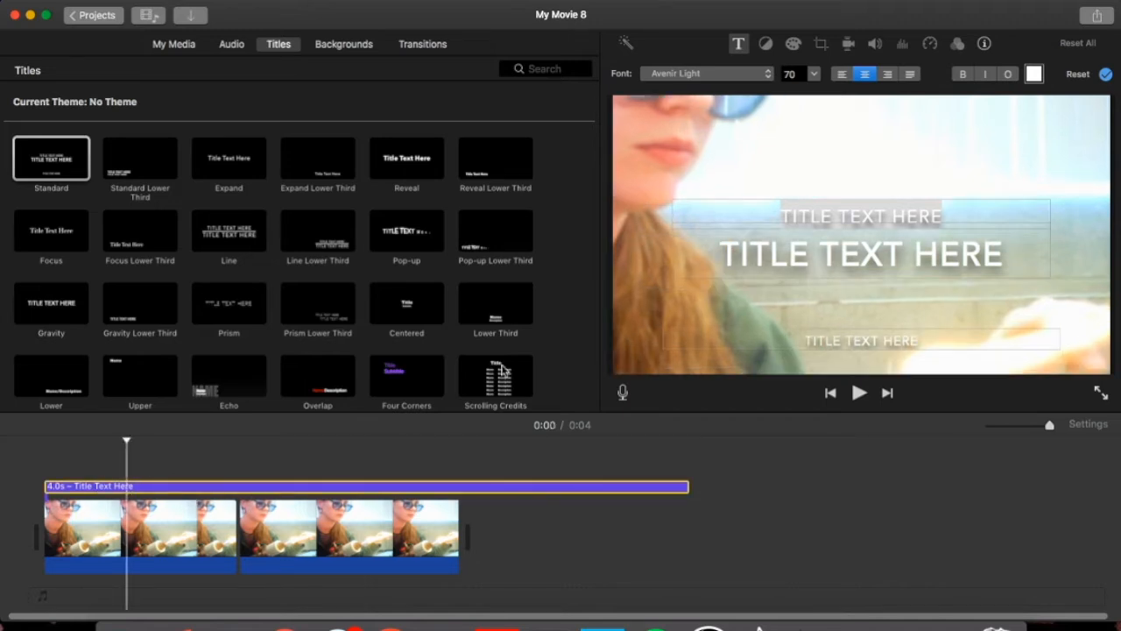
{"action": "key", "text": "BackSpace"}
{"action": "key", "text": "BackSpace"}
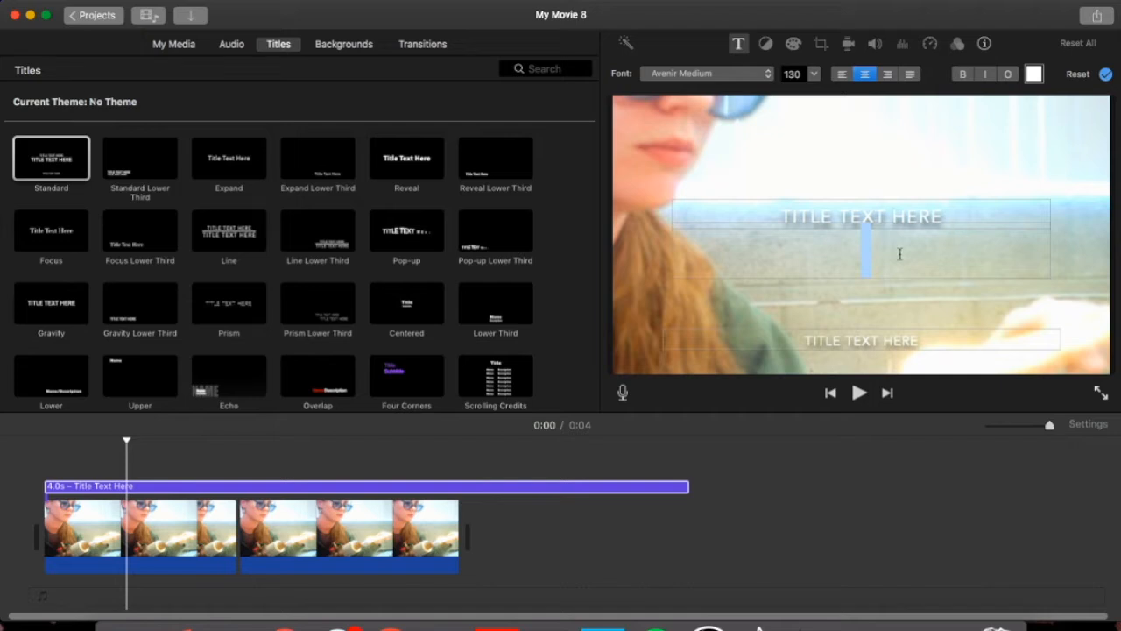
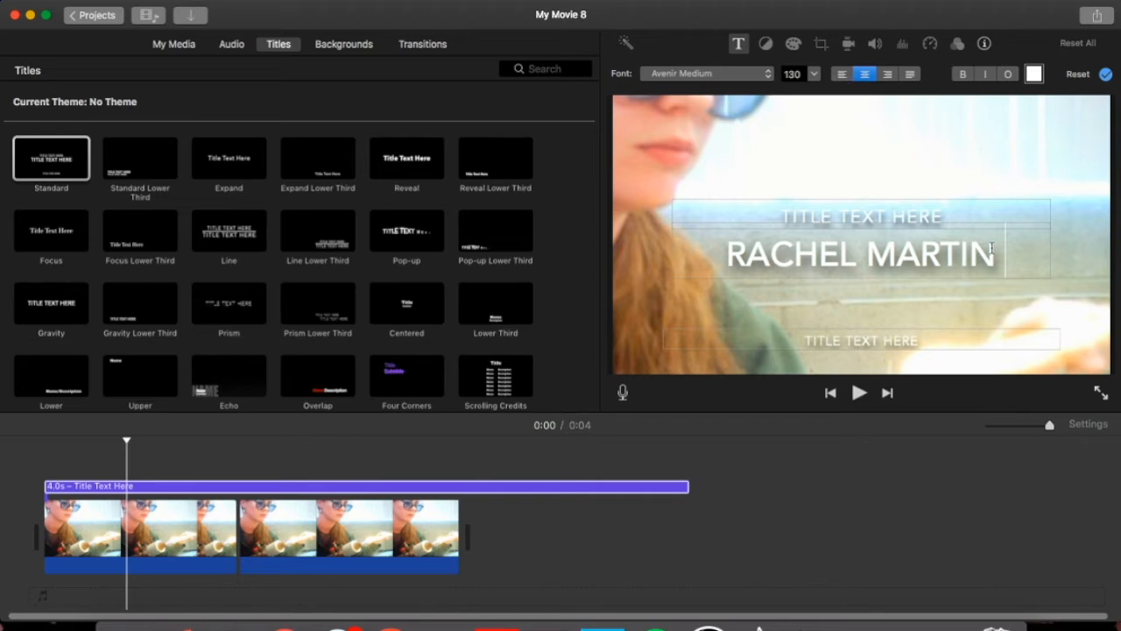
{"action": "left_click_drag", "start_coordinate": [995, 258], "coordinate": [716, 268]}
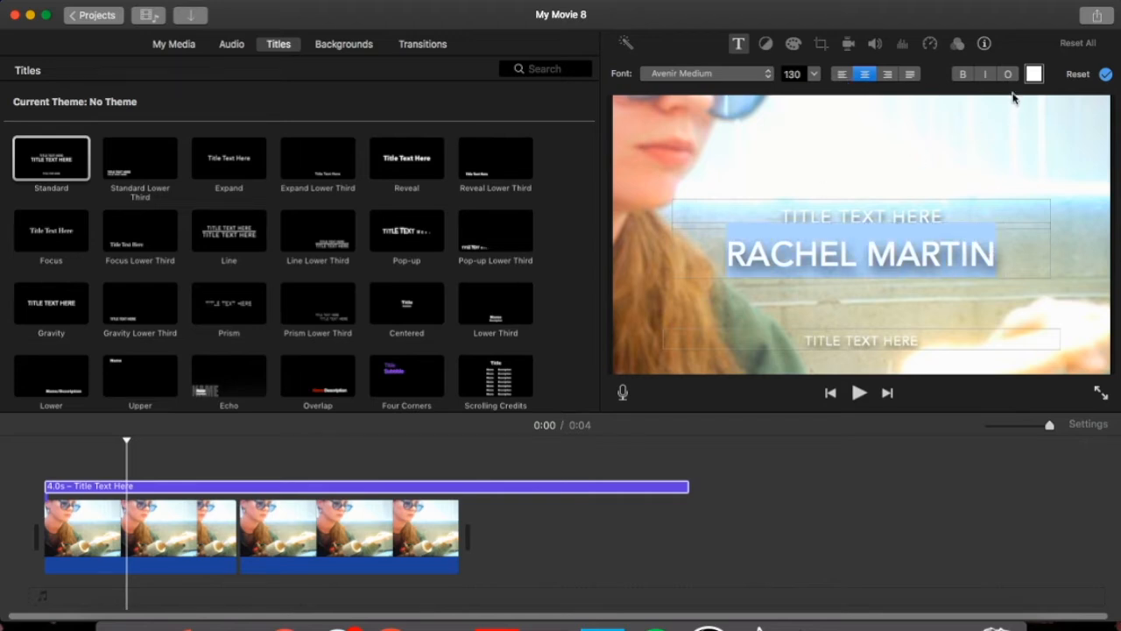
Make the title name blue and bold, keeping it centred.
{"action": "left_click", "coordinate": [1034, 75]}
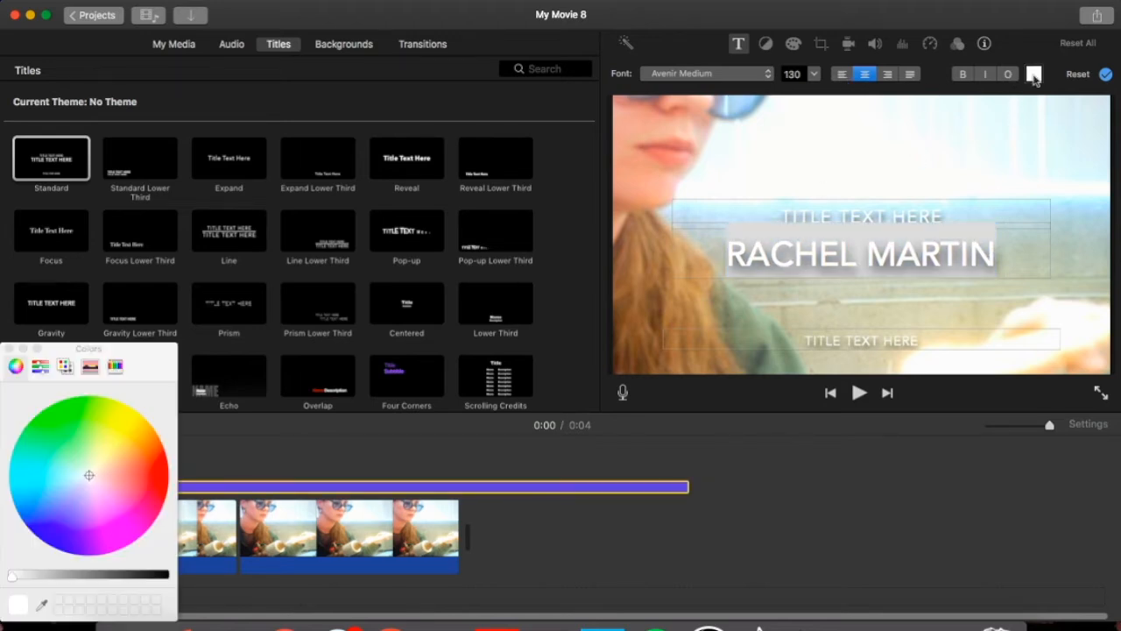
{"action": "left_click", "coordinate": [47, 541]}
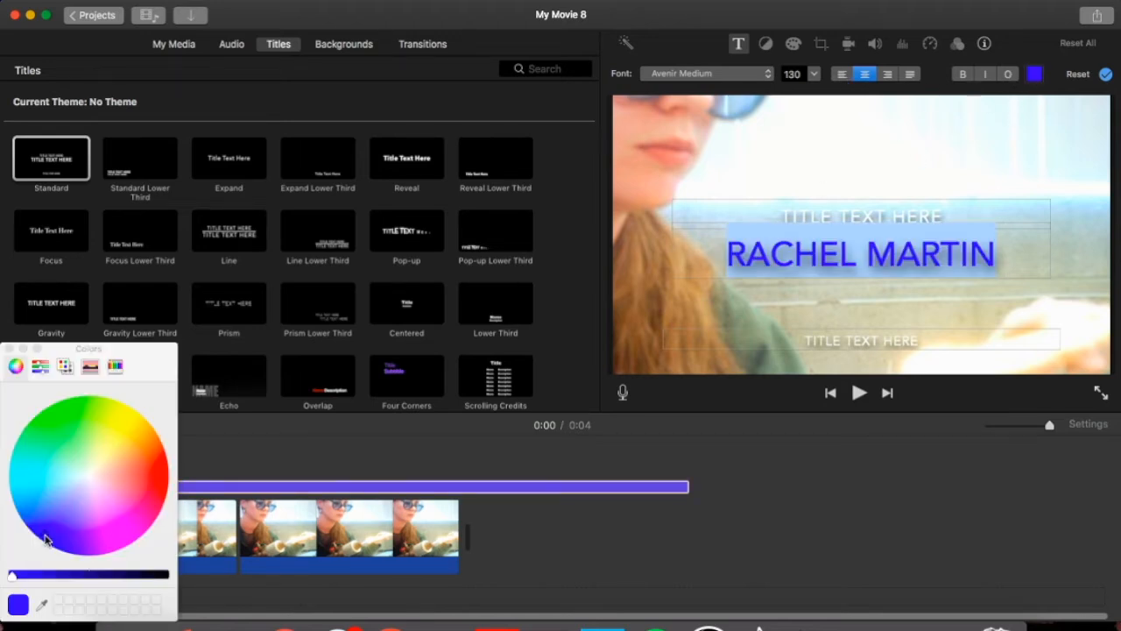
{"action": "left_click", "coordinate": [9, 348]}
{"action": "left_click", "coordinate": [962, 75]}
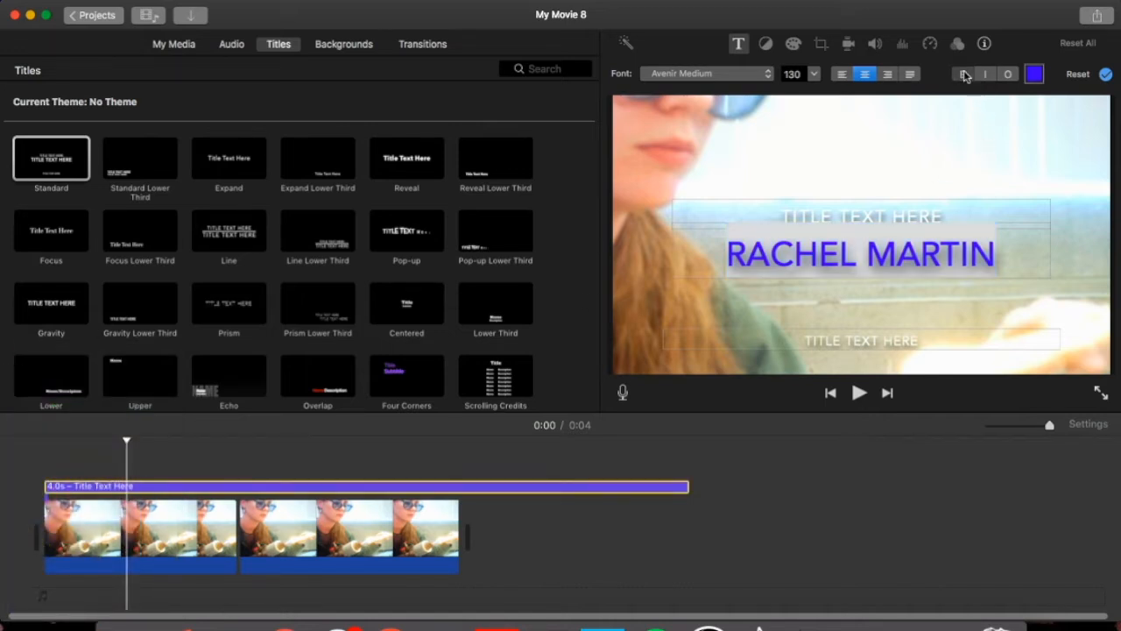
{"action": "left_click", "coordinate": [842, 74]}
{"action": "left_click", "coordinate": [863, 76]}
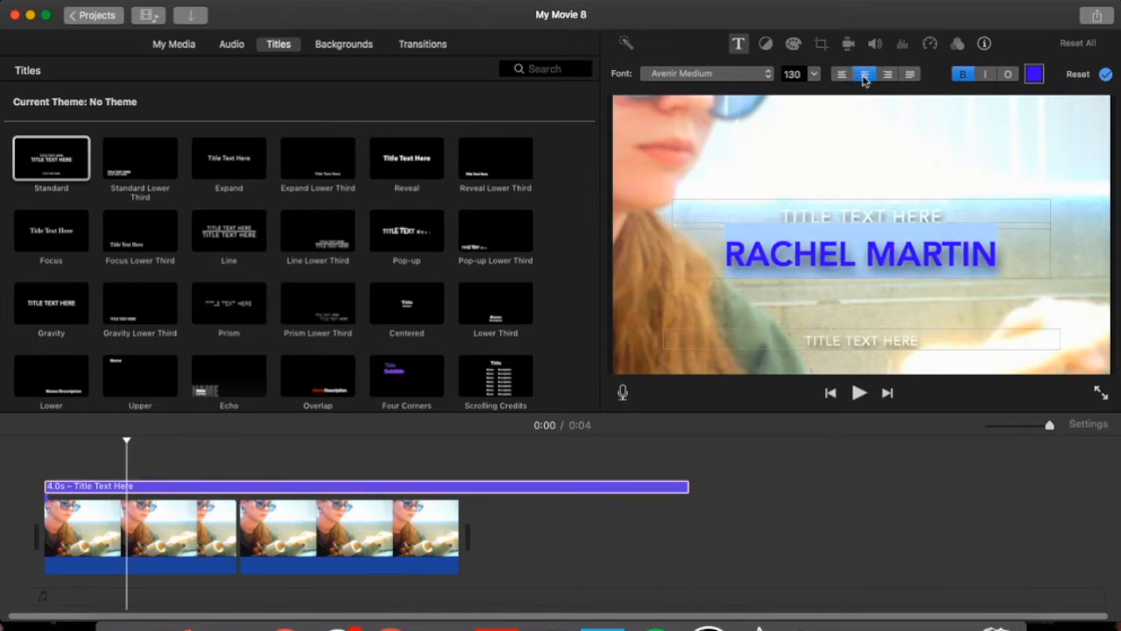
Set the name in Avenir Next Heavy at size 130 and finish editing the title.
{"action": "left_click", "coordinate": [706, 78]}
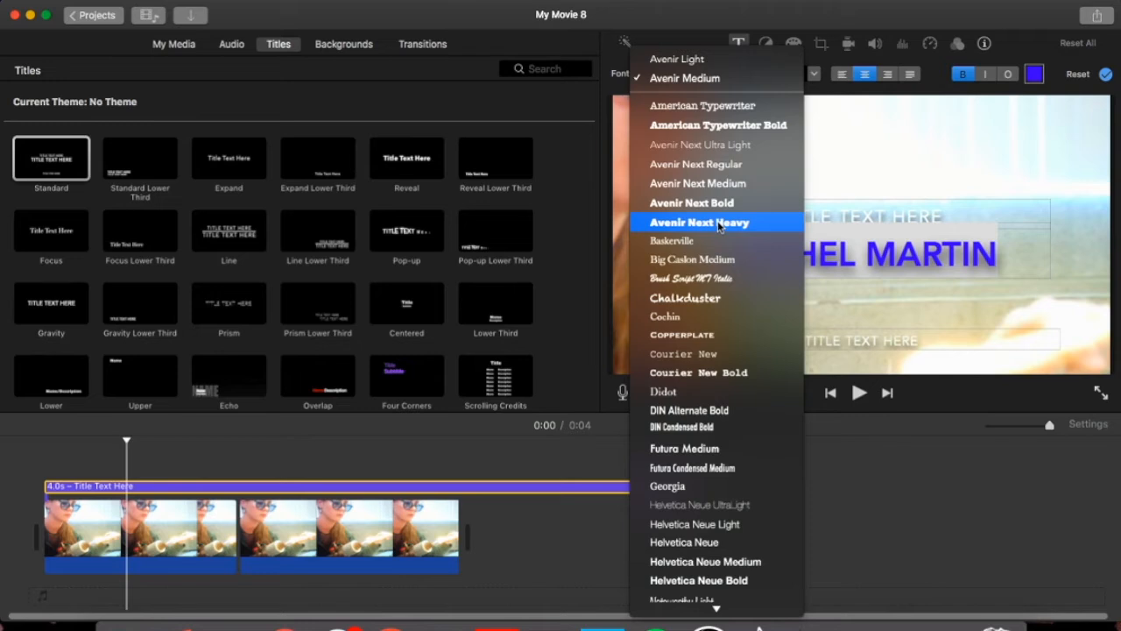
{"action": "left_click", "coordinate": [719, 224]}
{"action": "left_click", "coordinate": [813, 76]}
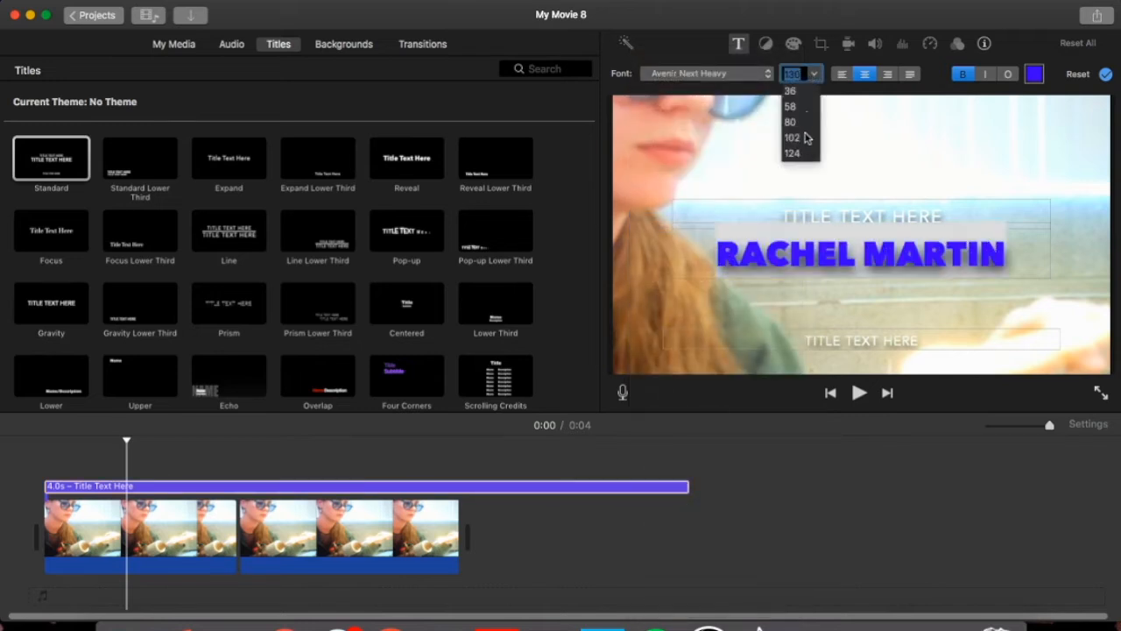
{"action": "left_click", "coordinate": [814, 74]}
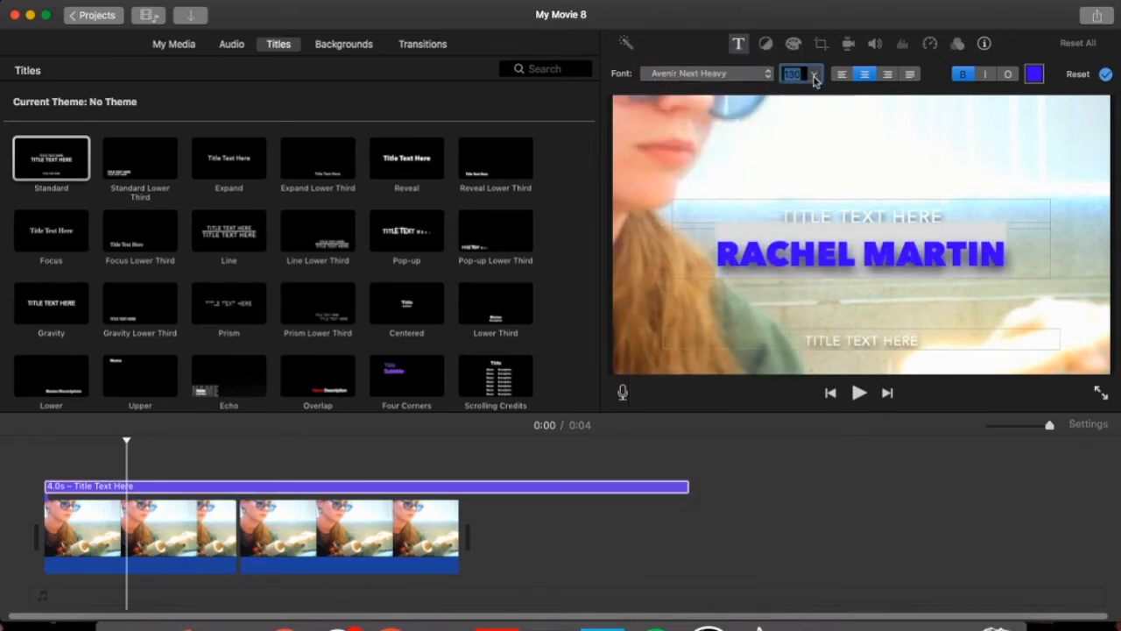
{"action": "left_click", "coordinate": [876, 338]}
{"action": "left_click_drag", "start_coordinate": [920, 340], "coordinate": [804, 342]}
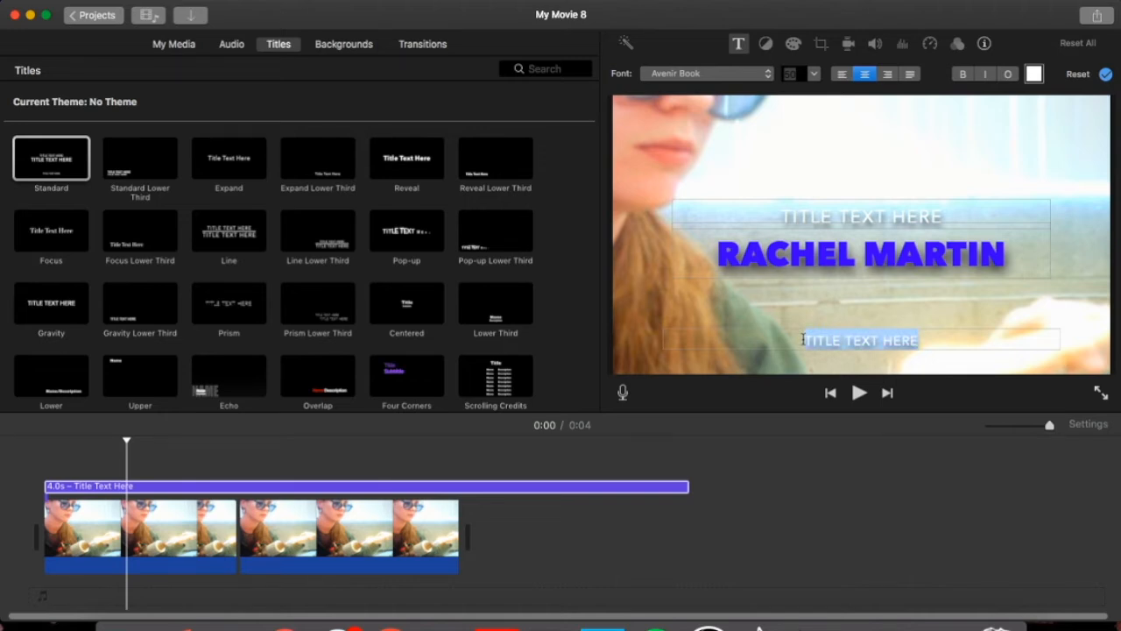
{"action": "left_click", "coordinate": [375, 525]}
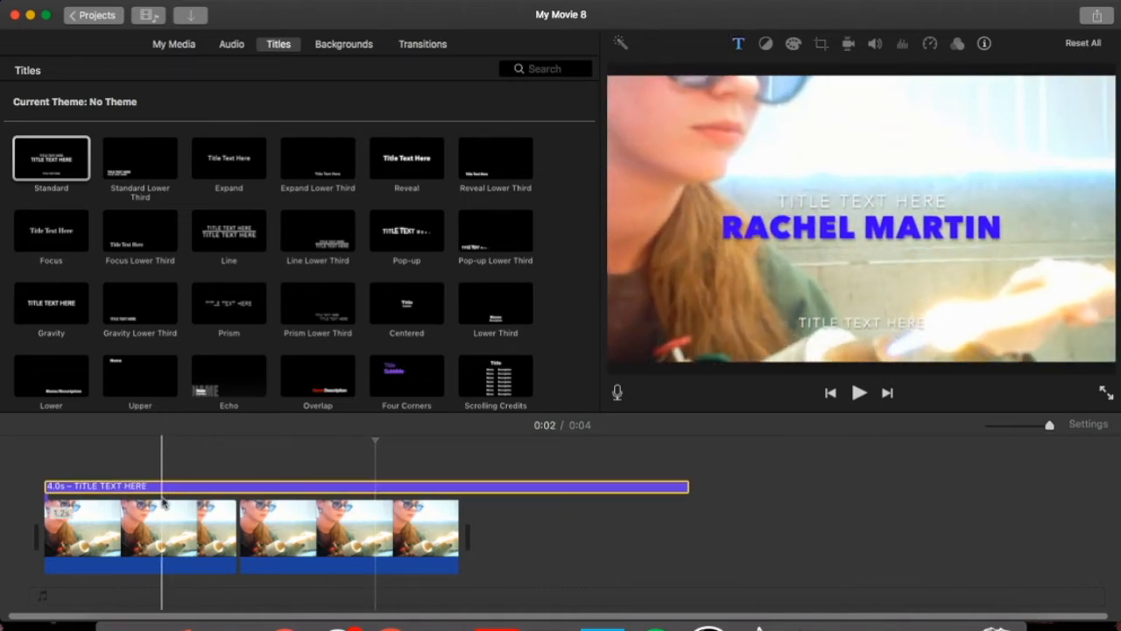
Split and trim the title to about 1.5 seconds, then delete it from the timeline entirely.
{"action": "right_click", "coordinate": [329, 493]}
{"action": "left_click", "coordinate": [392, 468]}
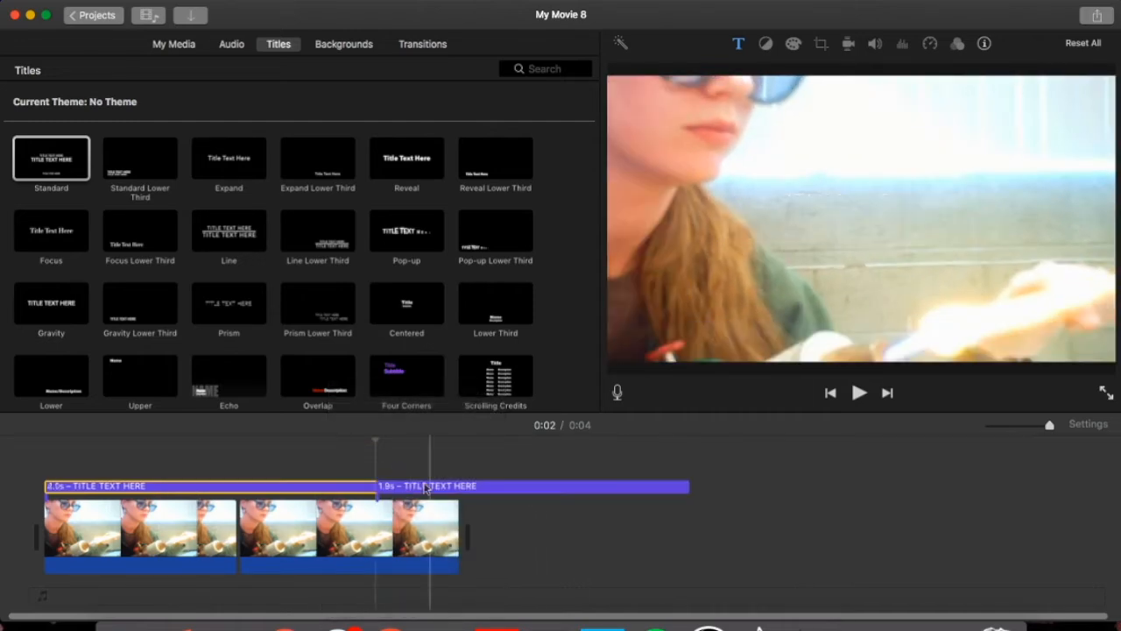
{"action": "key", "text": "Delete"}
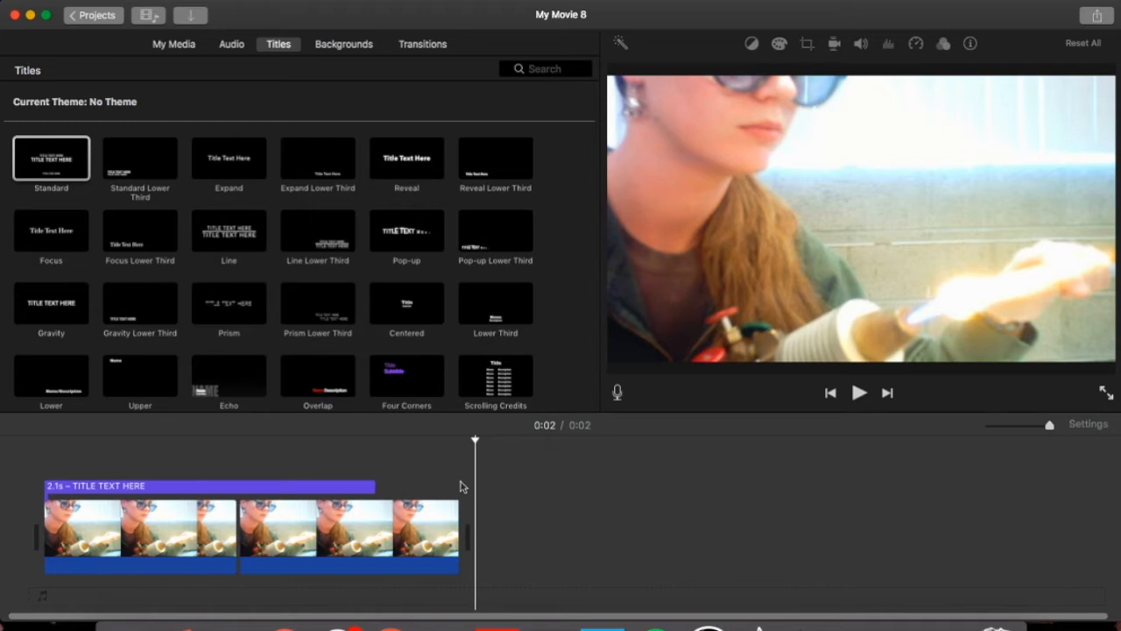
{"action": "left_click_drag", "start_coordinate": [376, 489], "coordinate": [282, 488]}
{"action": "left_click", "coordinate": [223, 489]}
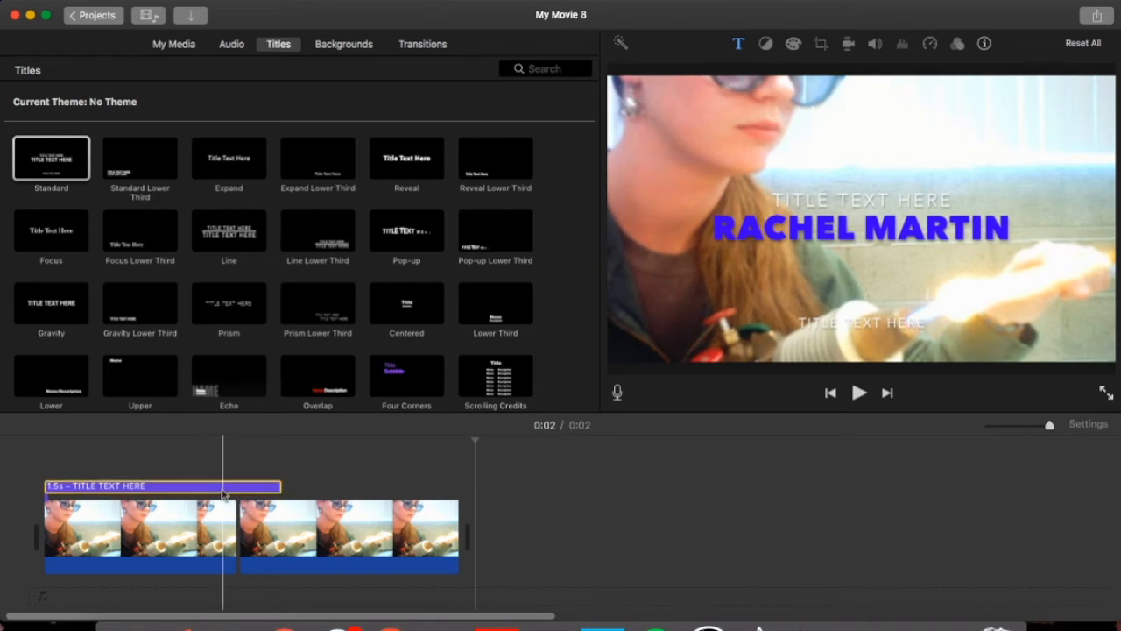
{"action": "key", "text": "Delete"}
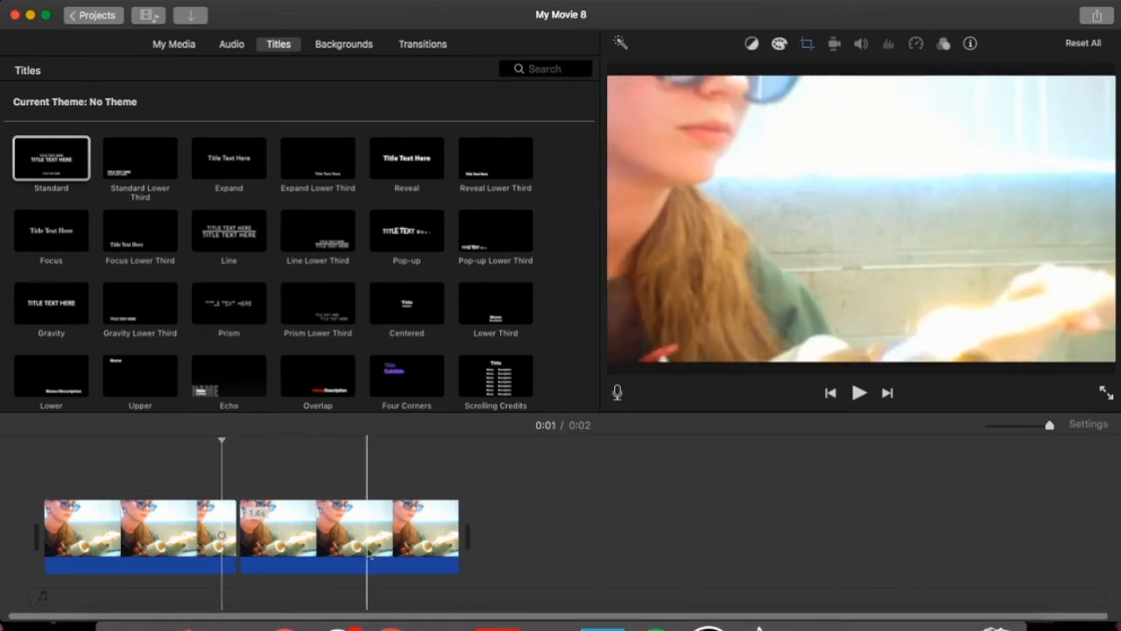
Add a Boogie Lights title at the movie's start and type a person's name into it.
{"action": "scroll", "coordinate": [230, 296], "scroll_direction": "down", "scroll_amount": 5}
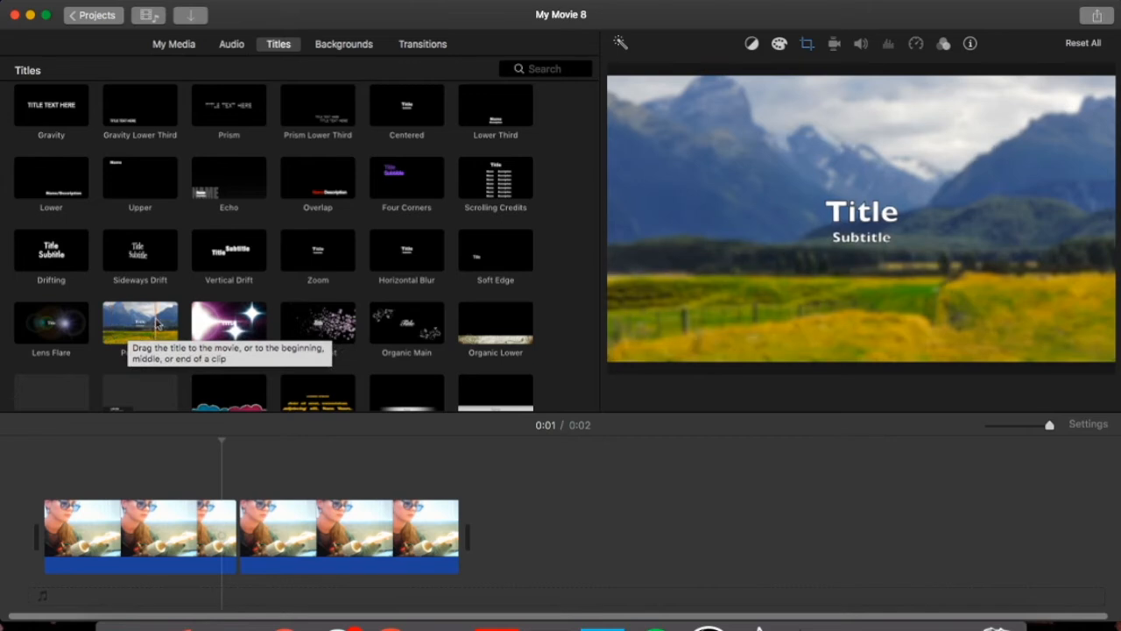
{"action": "left_click_drag", "start_coordinate": [230, 326], "coordinate": [27, 531]}
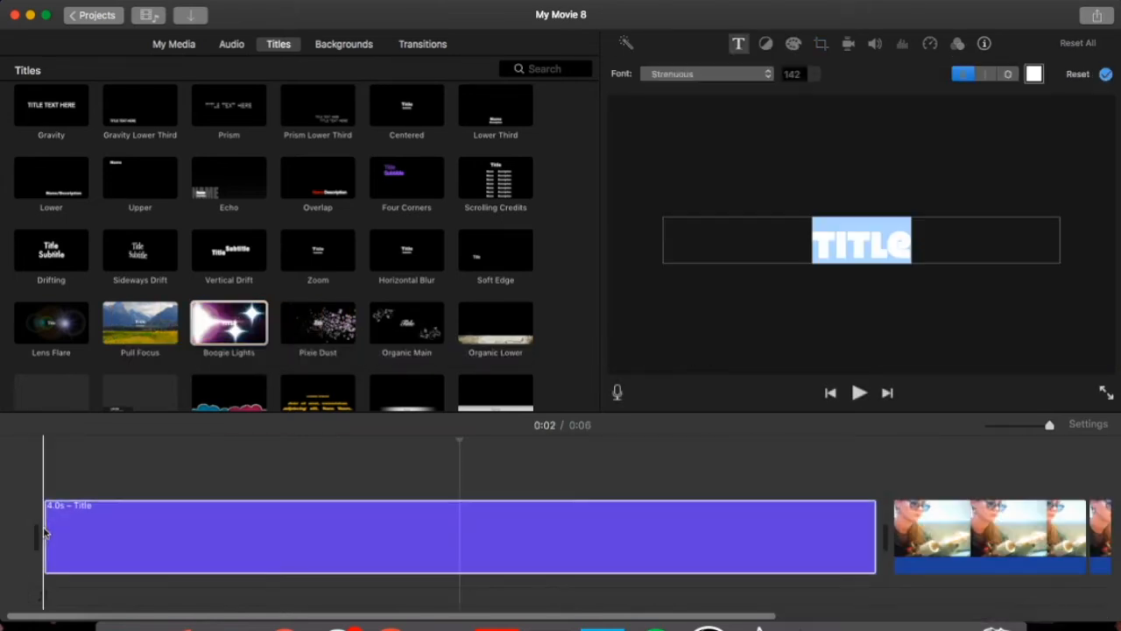
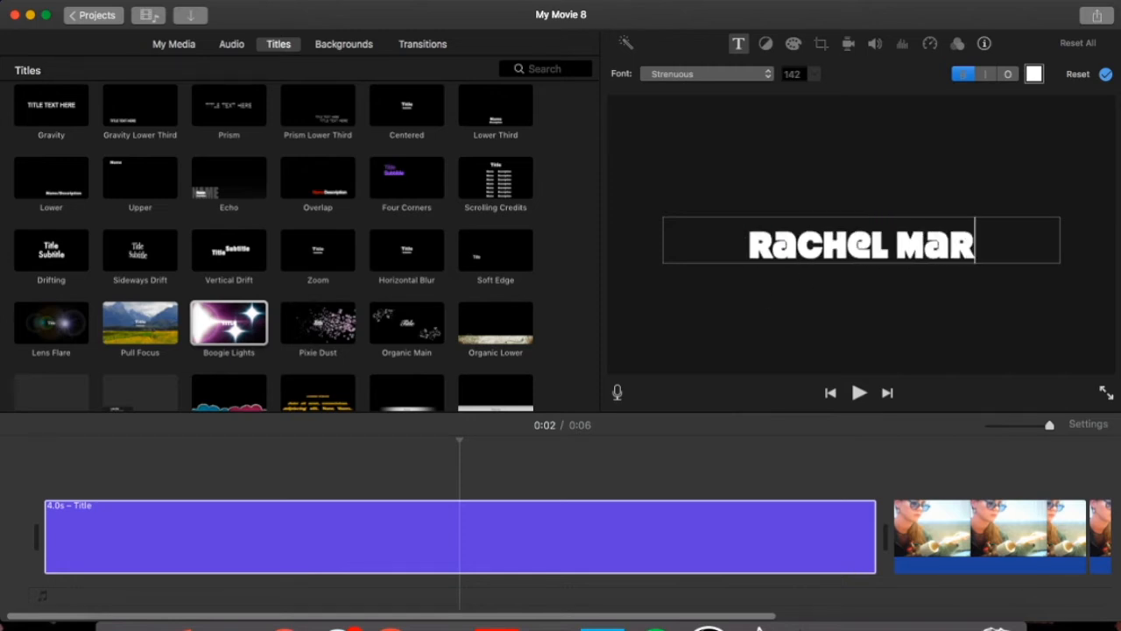
{"action": "key", "text": "super+a"}
{"action": "left_click", "coordinate": [308, 44]}
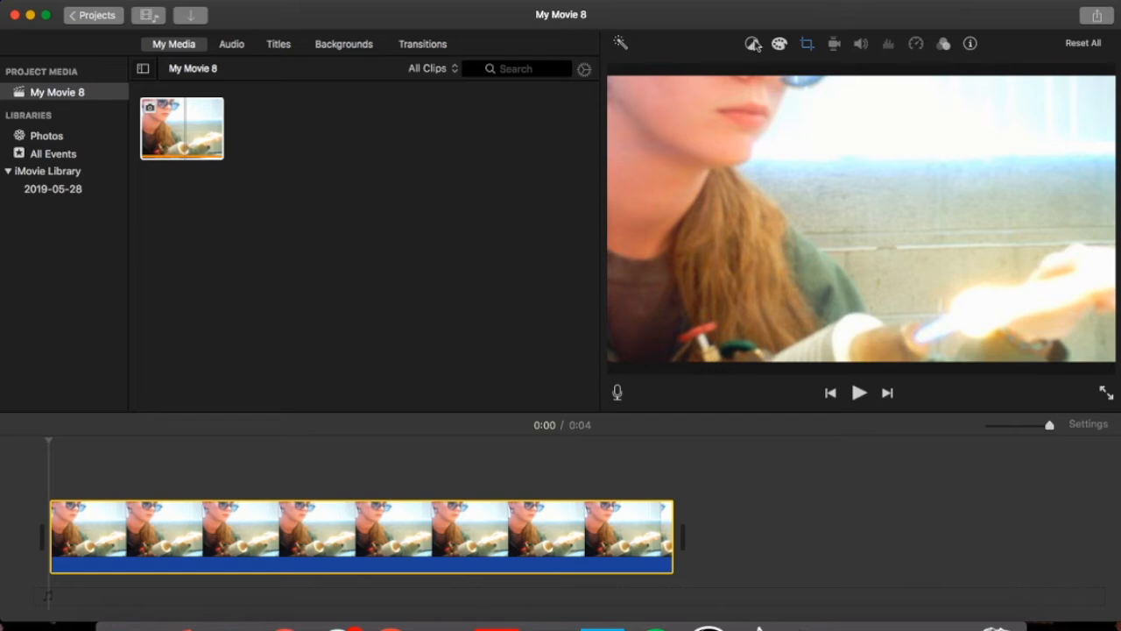
Auto-enhance the photo clip's colours using the colour balance and correction tools.
{"action": "left_click", "coordinate": [754, 44]}
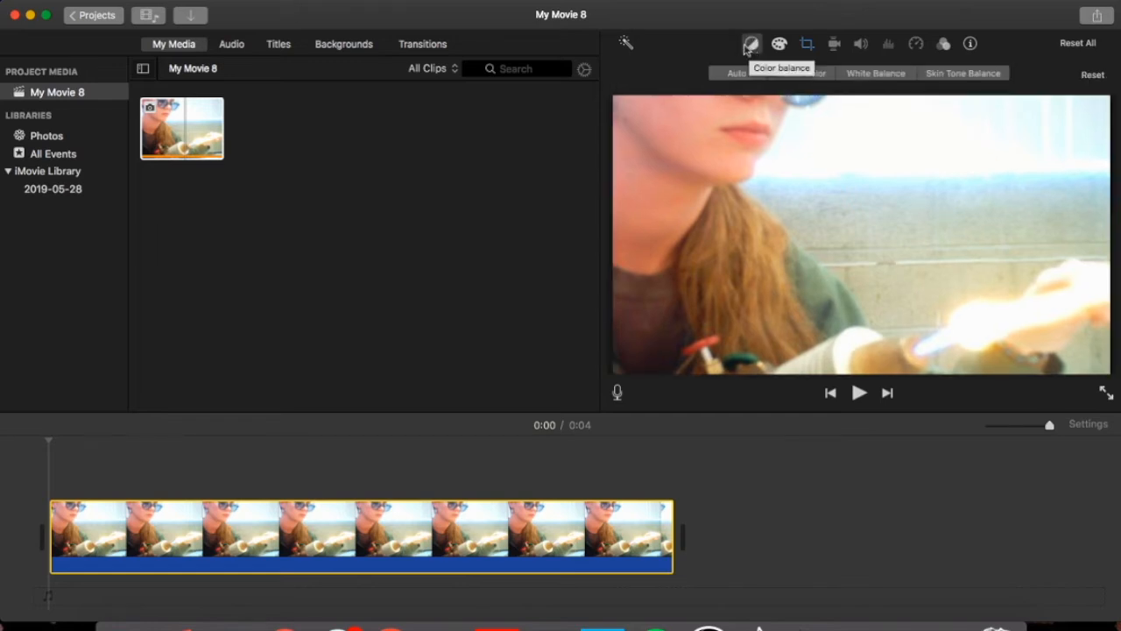
{"action": "left_click", "coordinate": [776, 45]}
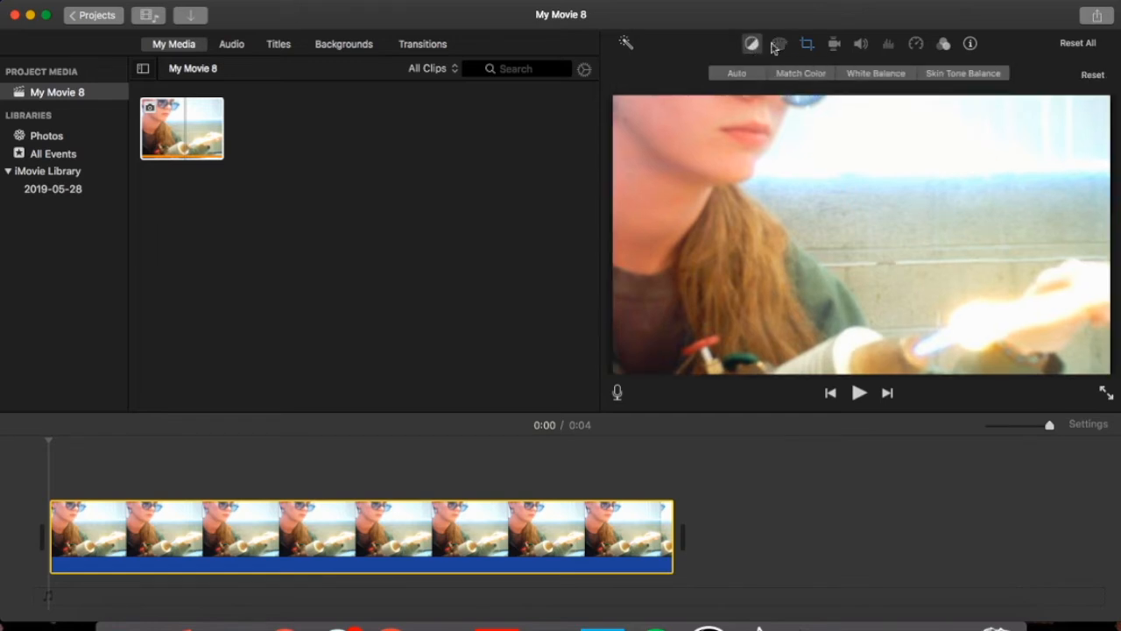
{"action": "left_click", "coordinate": [625, 44]}
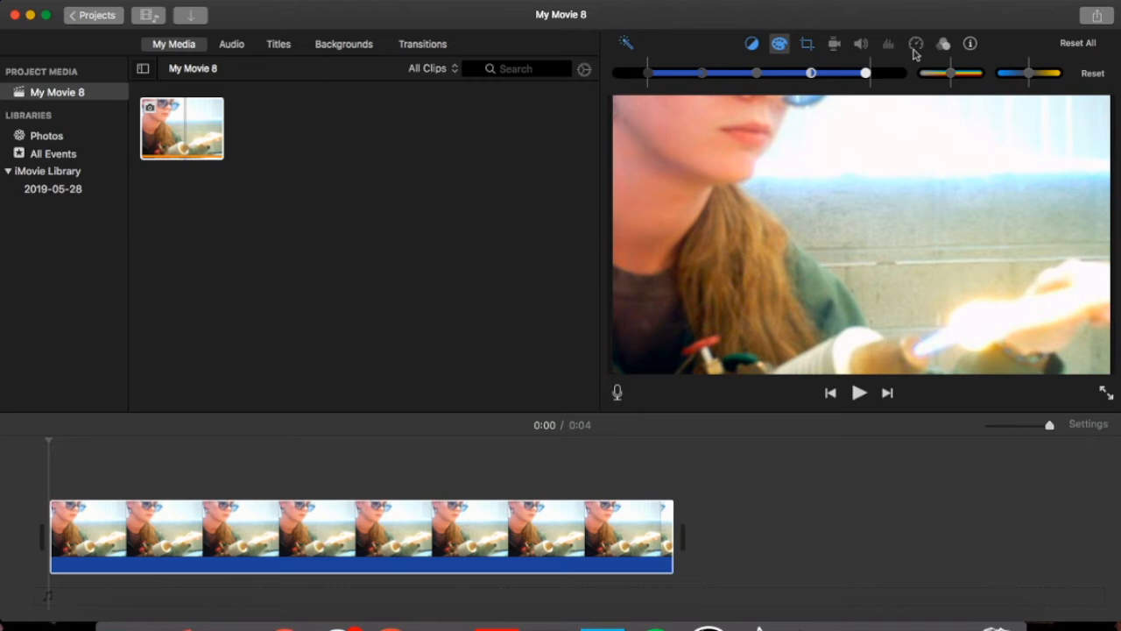
Apply the Vignette clip filter, then delete the clip from the timeline.
{"action": "left_click", "coordinate": [944, 44]}
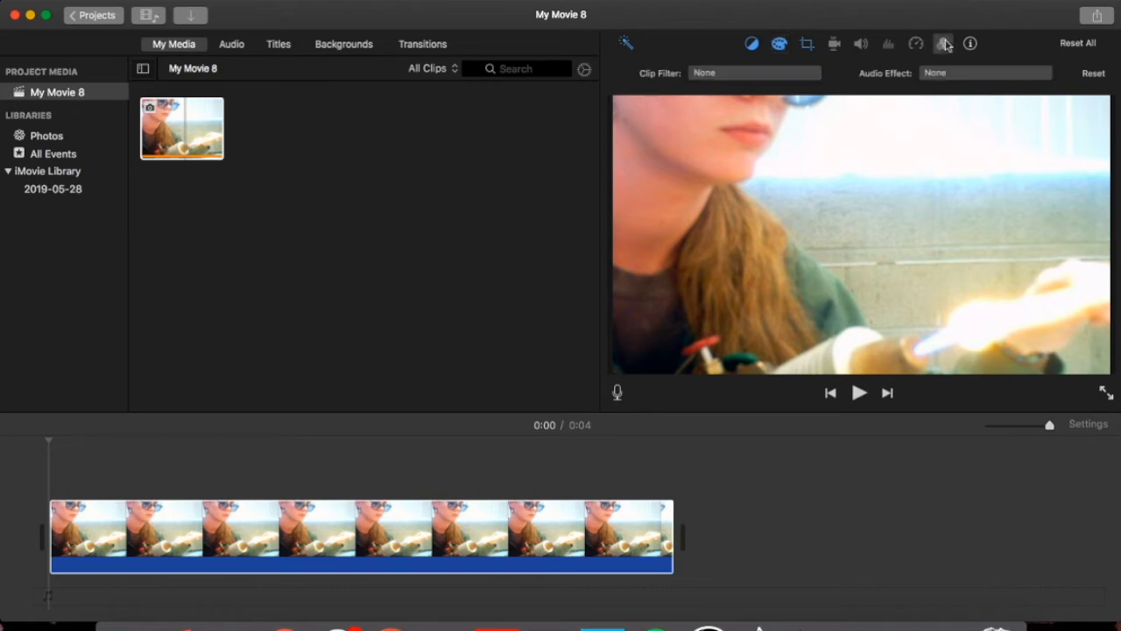
{"action": "left_click", "coordinate": [734, 75]}
{"action": "left_click", "coordinate": [251, 226]}
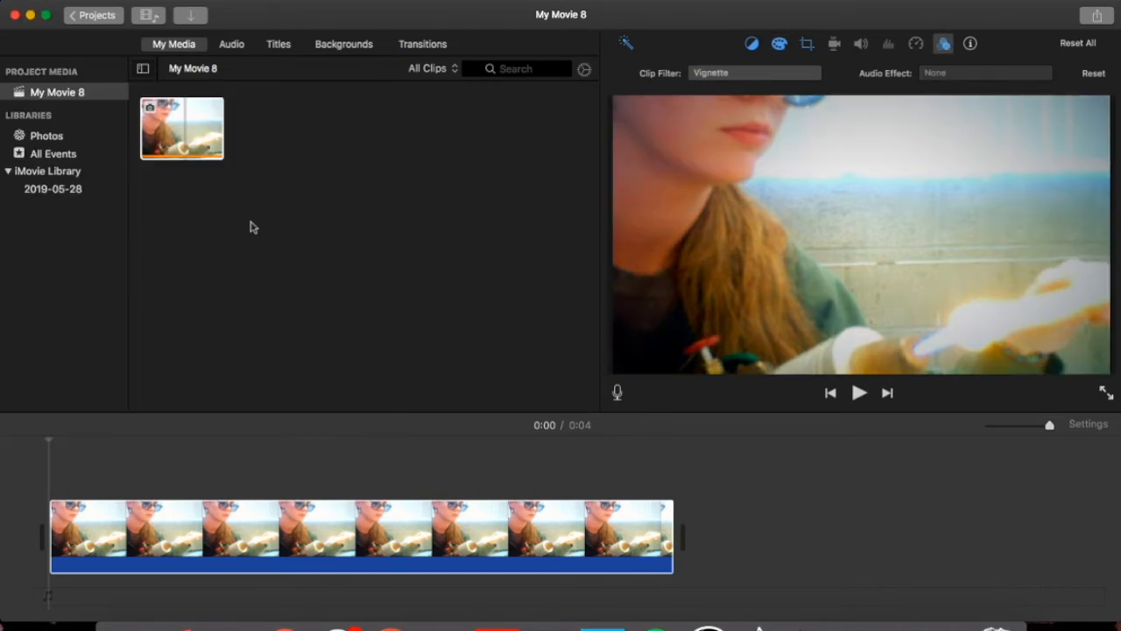
{"action": "key", "text": "Delete"}
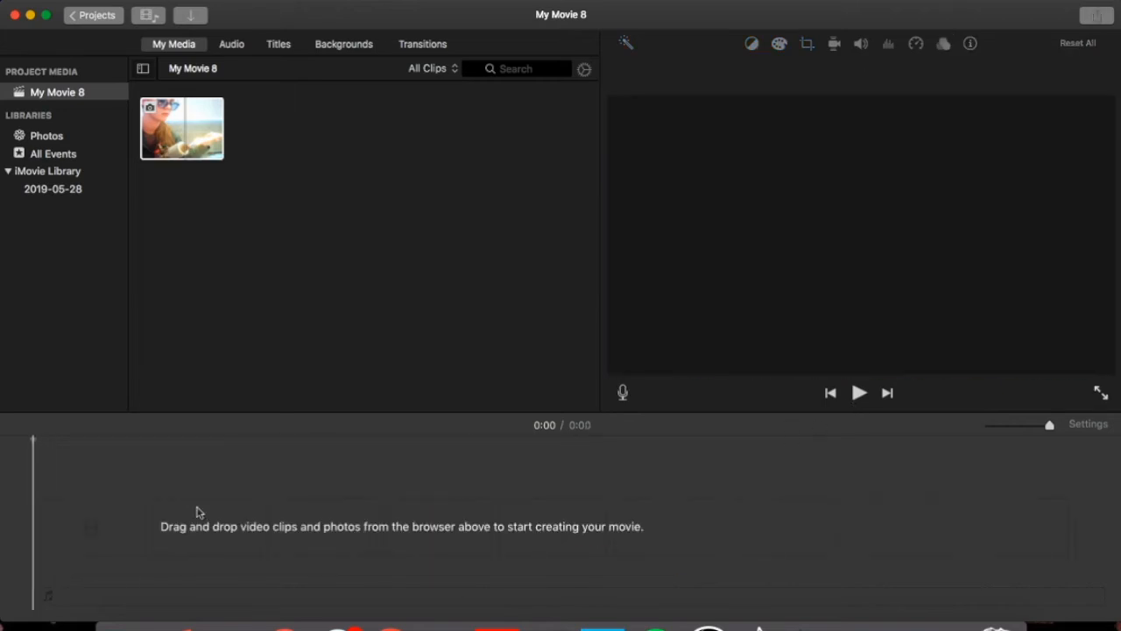
Leave My Movie 8 under its existing name and return to the projects browser.
{"action": "left_click", "coordinate": [87, 16]}
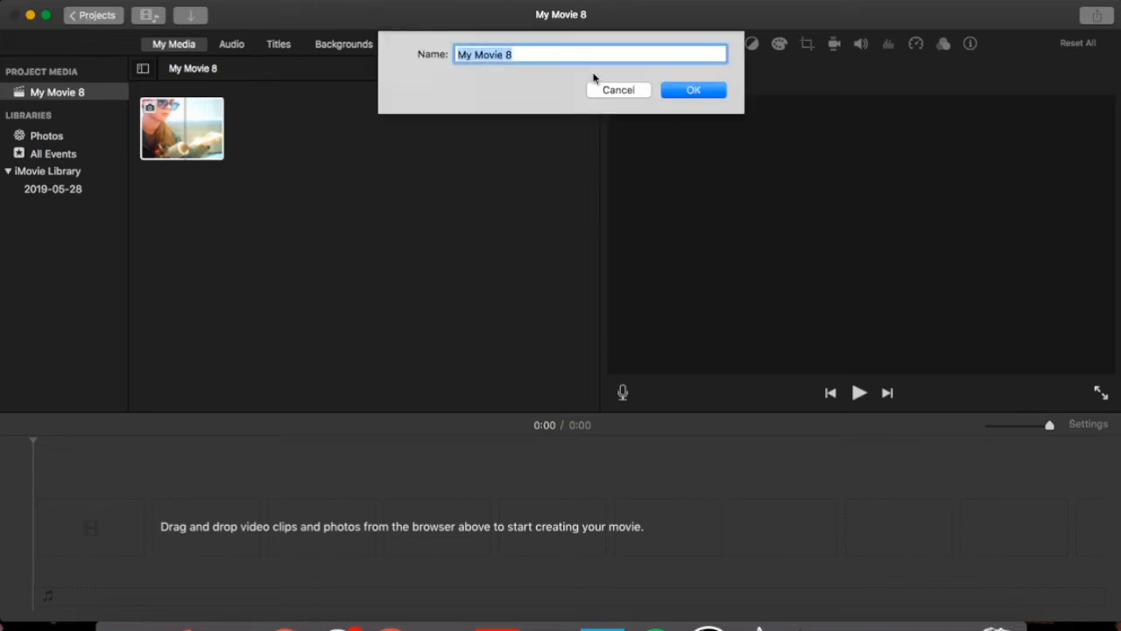
{"action": "left_click", "coordinate": [672, 95]}
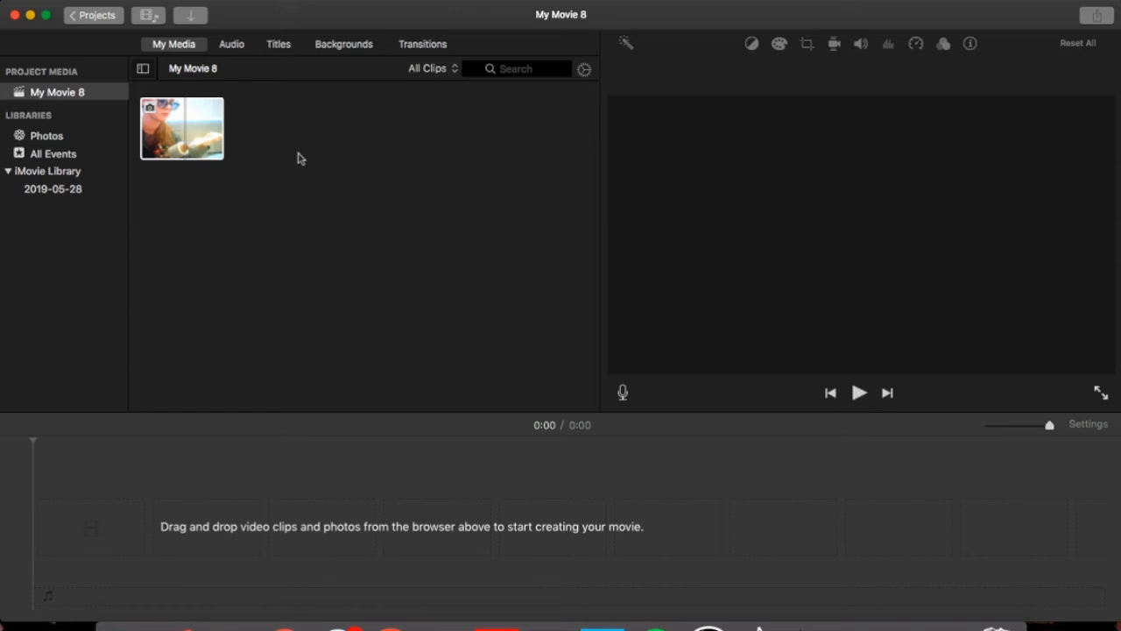
{"action": "left_click", "coordinate": [95, 23]}
{"action": "left_click", "coordinate": [624, 95]}
{"action": "left_click", "coordinate": [107, 19]}
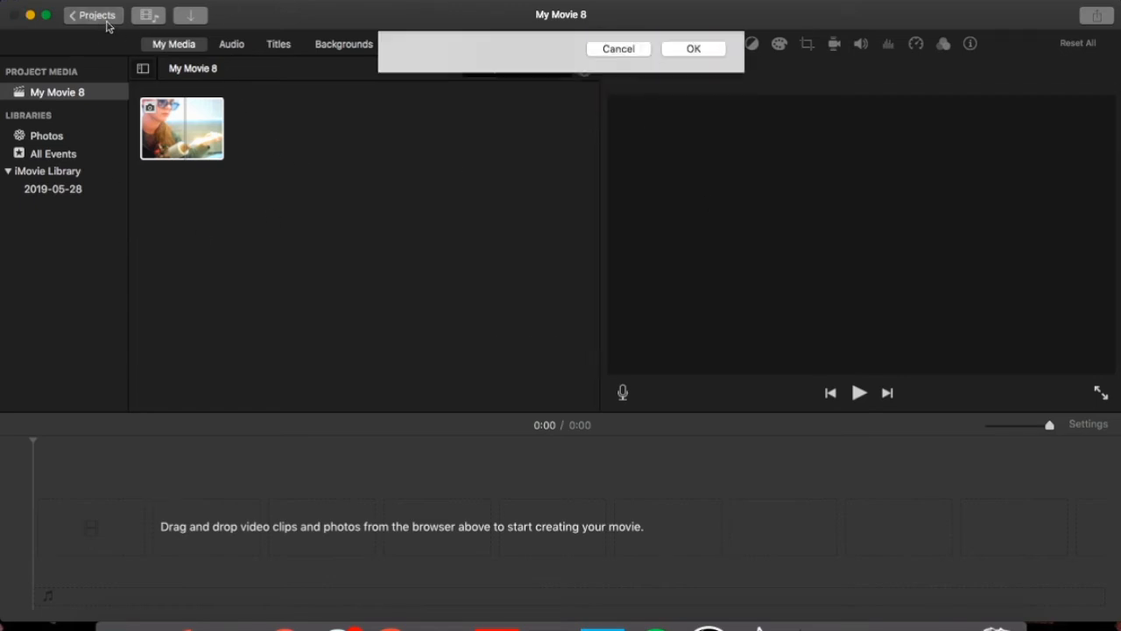
{"action": "left_click", "coordinate": [709, 92]}
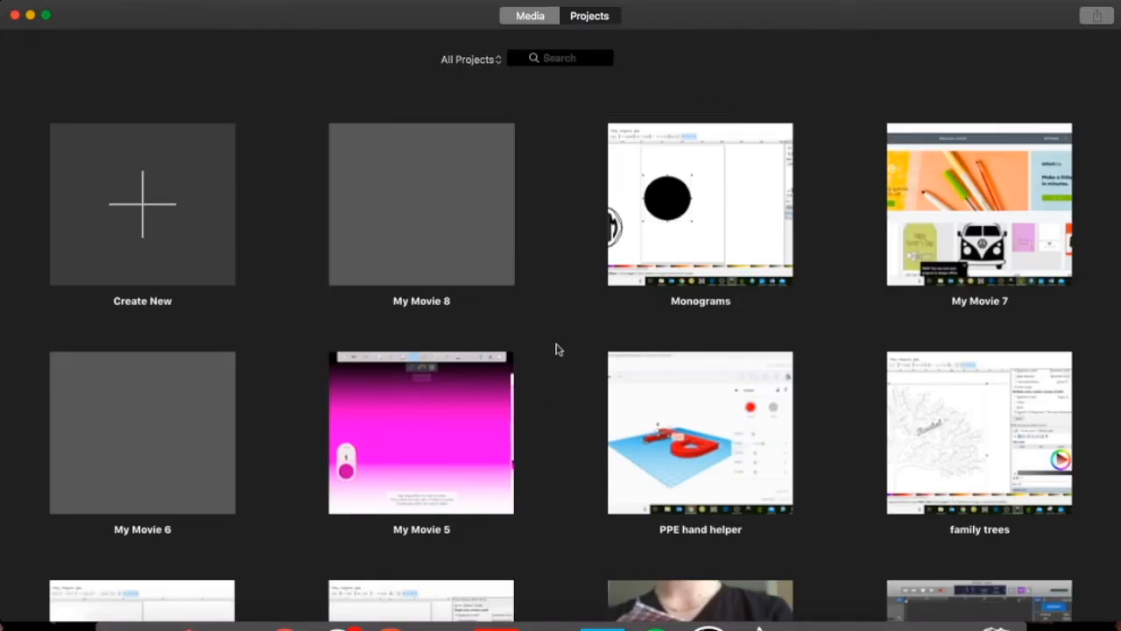
Open the 'Paul the early years' project and scroll through its media and timeline.
{"action": "scroll", "coordinate": [556, 349], "scroll_direction": "down", "scroll_amount": 20}
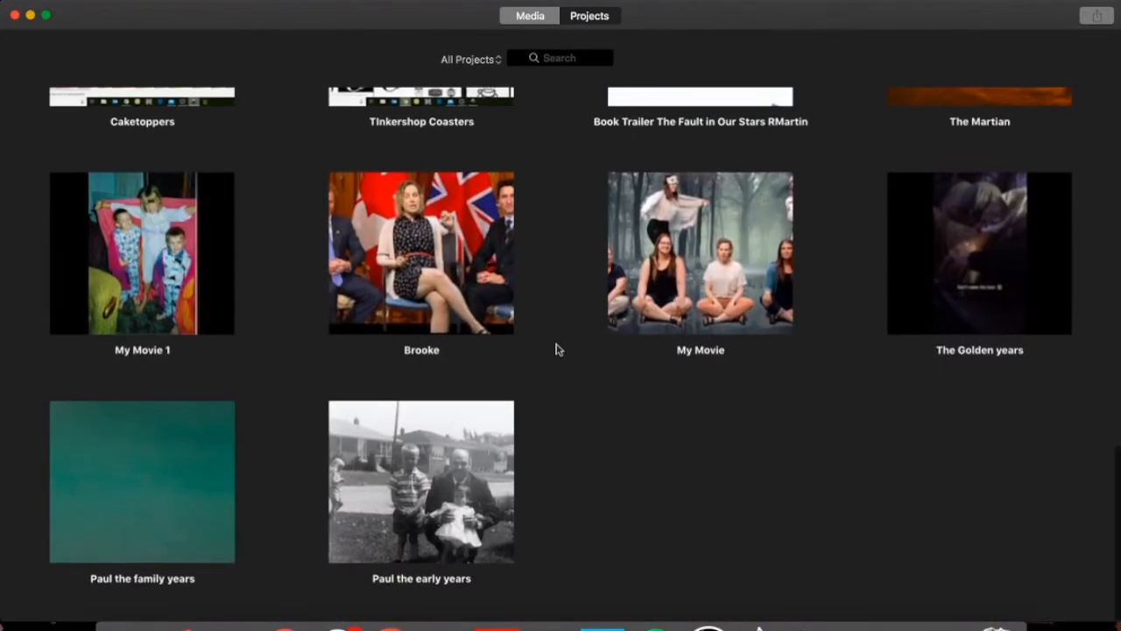
{"action": "double_click", "coordinate": [385, 491]}
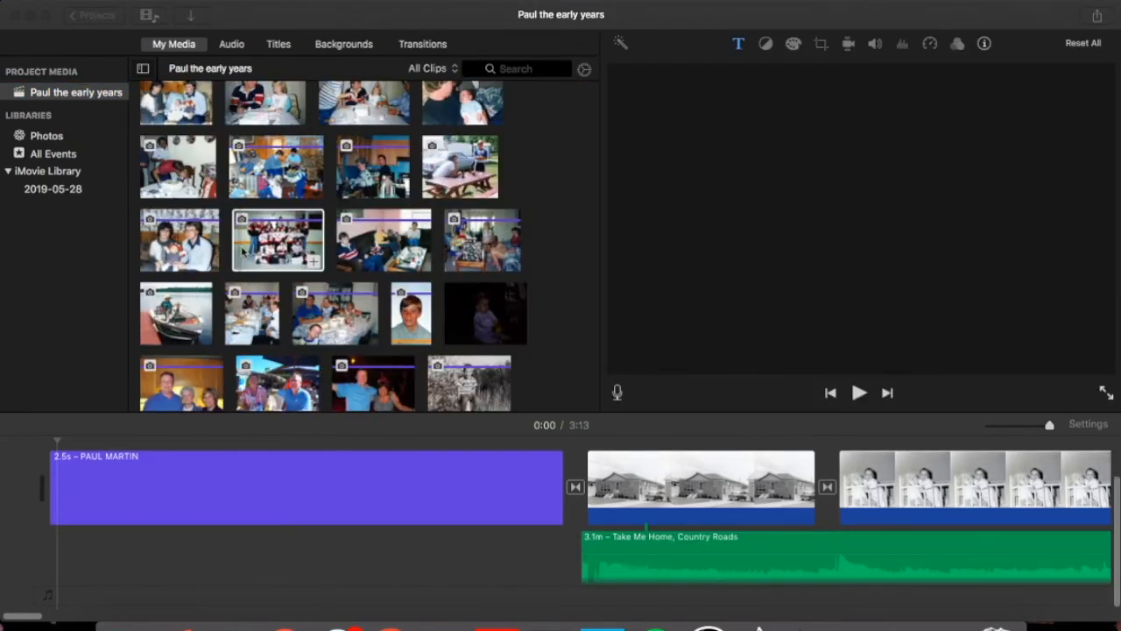
{"action": "scroll", "coordinate": [326, 252], "scroll_direction": "down", "scroll_amount": 20}
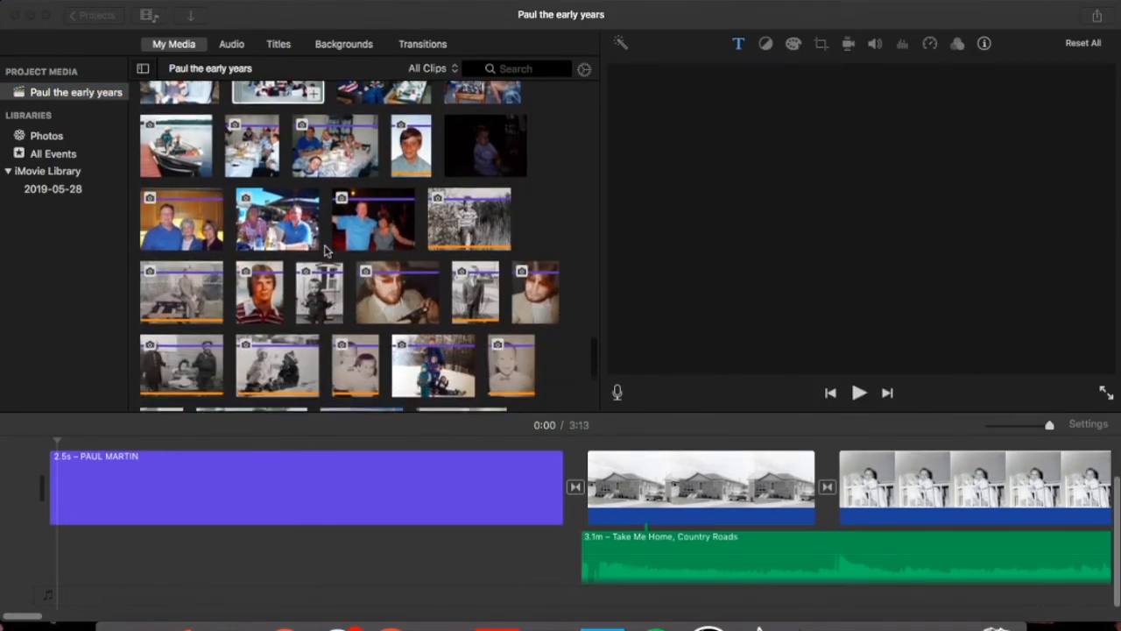
{"action": "scroll", "coordinate": [326, 252], "scroll_direction": "up", "scroll_amount": 15}
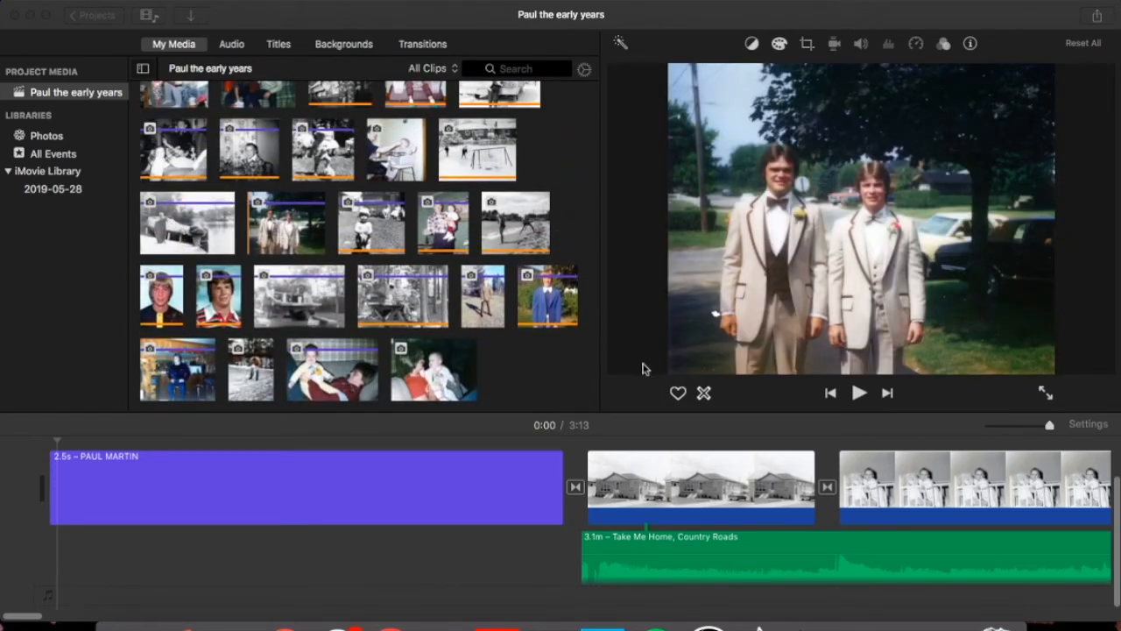
{"action": "scroll", "coordinate": [561, 504], "scroll_direction": "right", "scroll_amount": 15}
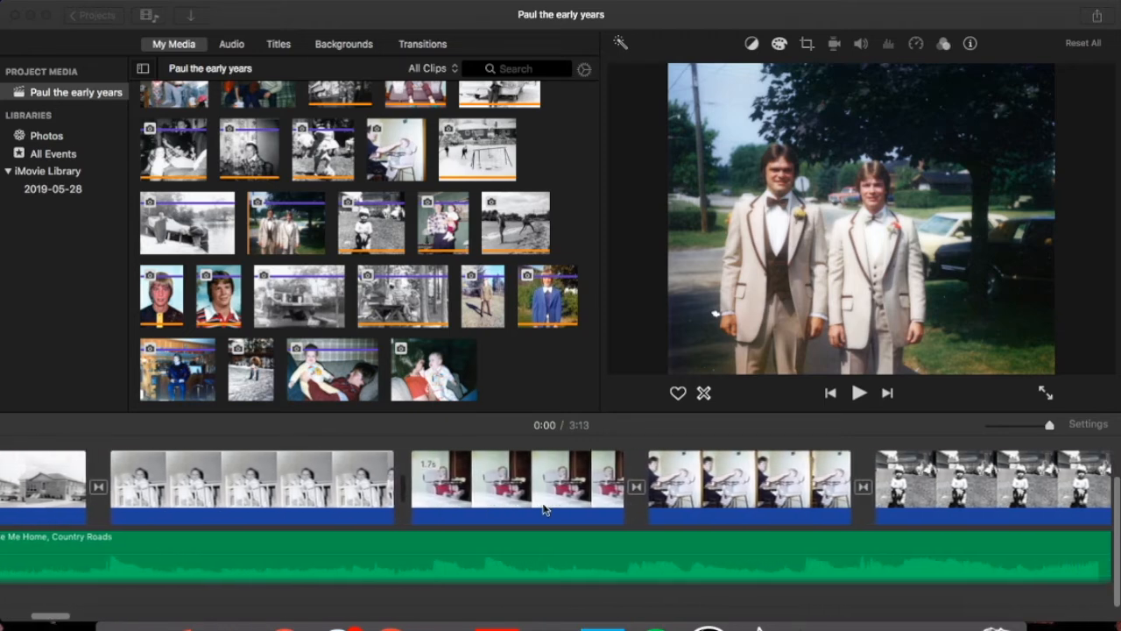
{"action": "scroll", "coordinate": [543, 510], "scroll_direction": "right", "scroll_amount": 15}
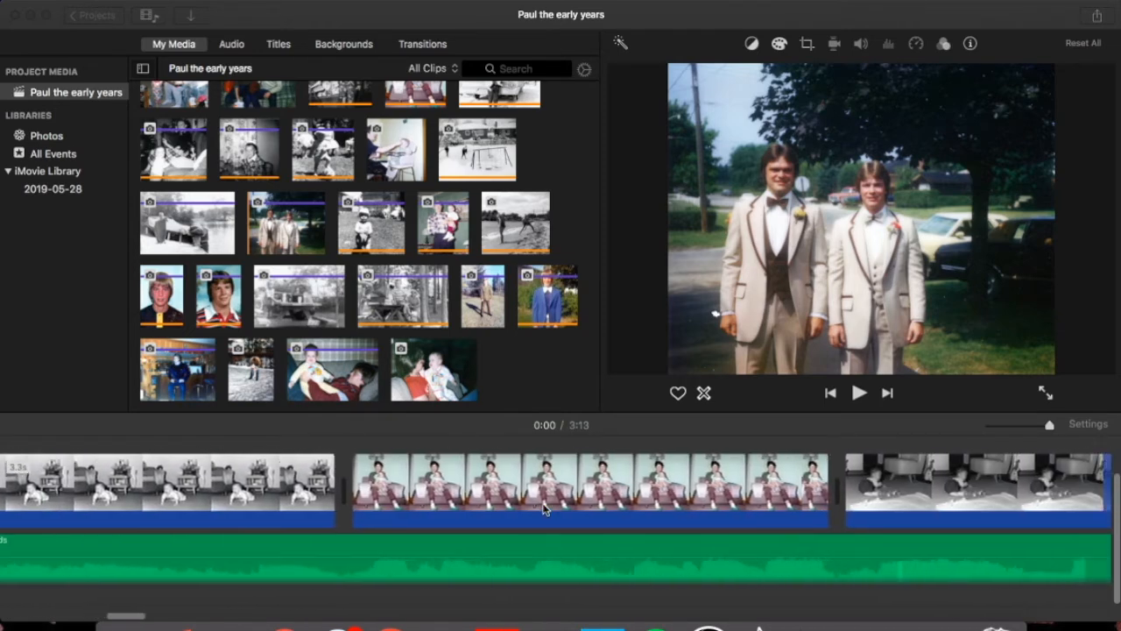
{"action": "scroll", "coordinate": [543, 510], "scroll_direction": "right", "scroll_amount": 15}
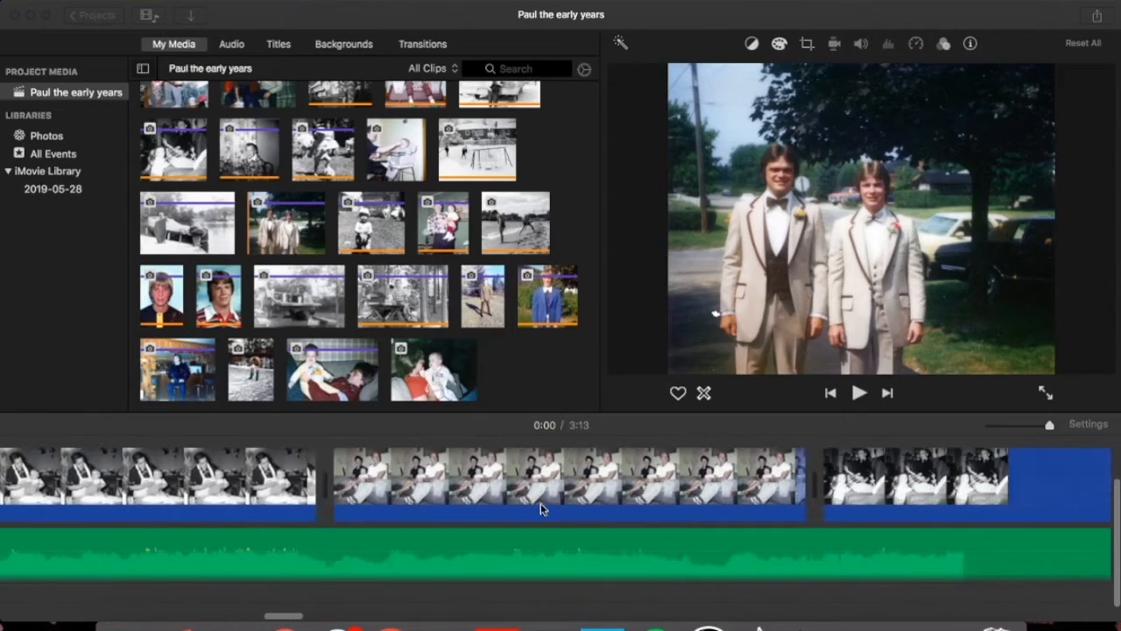
{"action": "scroll", "coordinate": [540, 510], "scroll_direction": "right", "scroll_amount": 15}
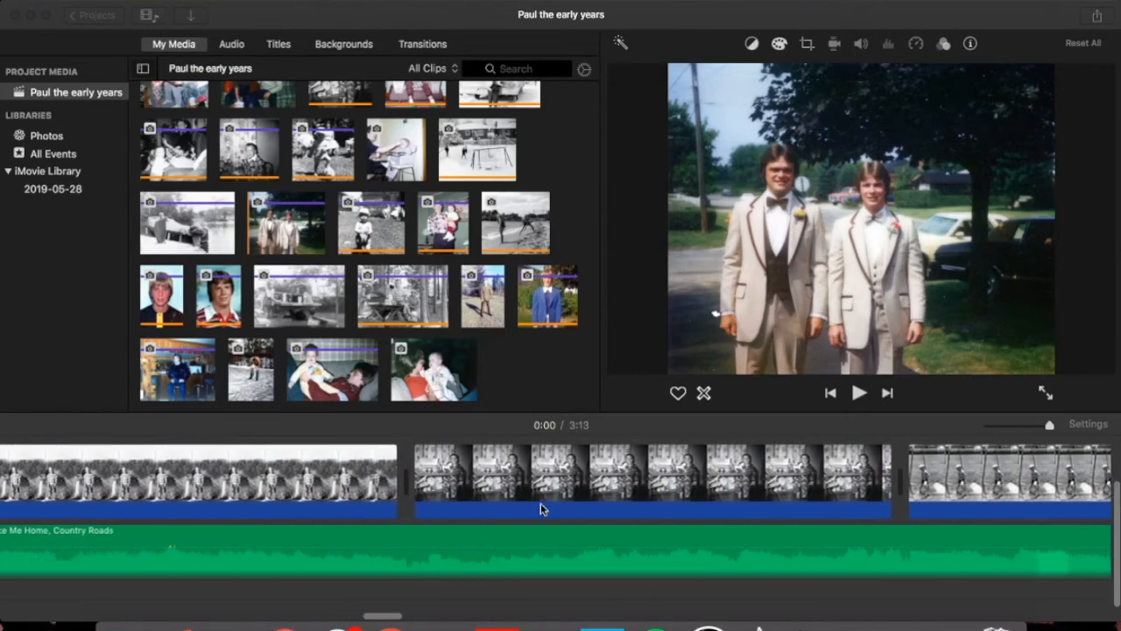
{"action": "scroll", "coordinate": [540, 508], "scroll_direction": "left", "scroll_amount": 10}
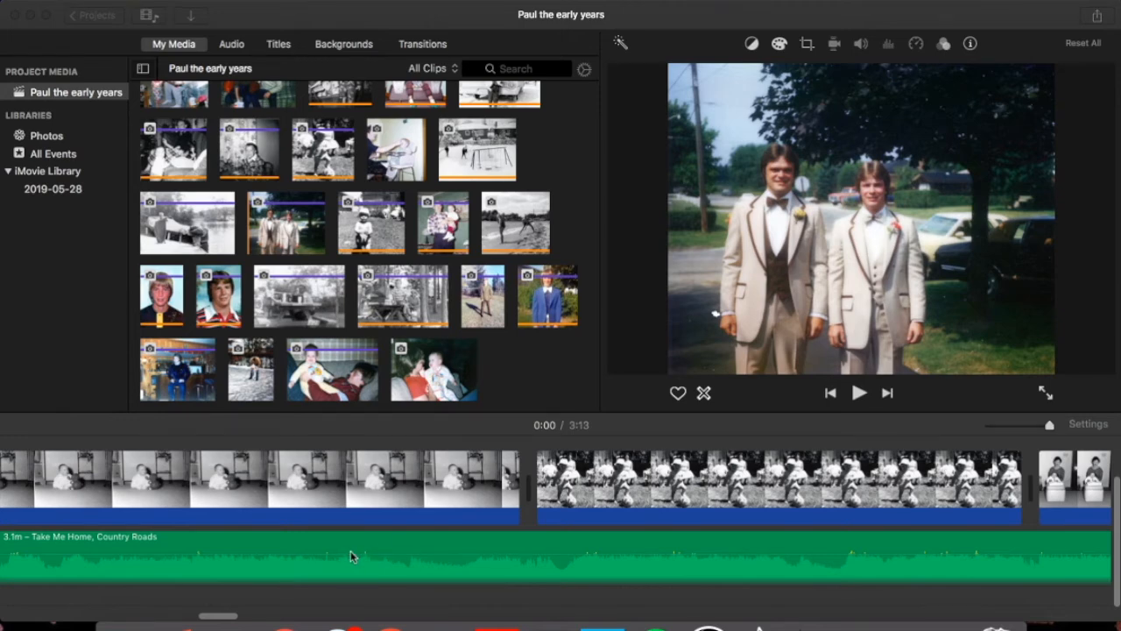
Split the Take Me Home, Country Roads music clip at 0:38.
{"action": "left_click", "coordinate": [378, 544]}
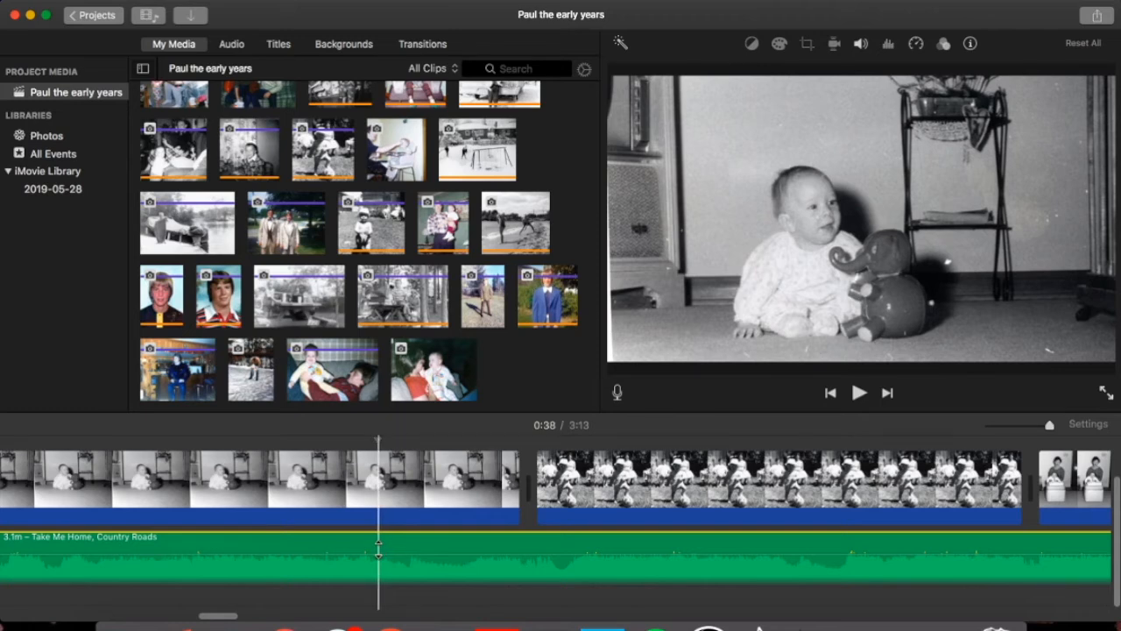
{"action": "right_click", "coordinate": [378, 547]}
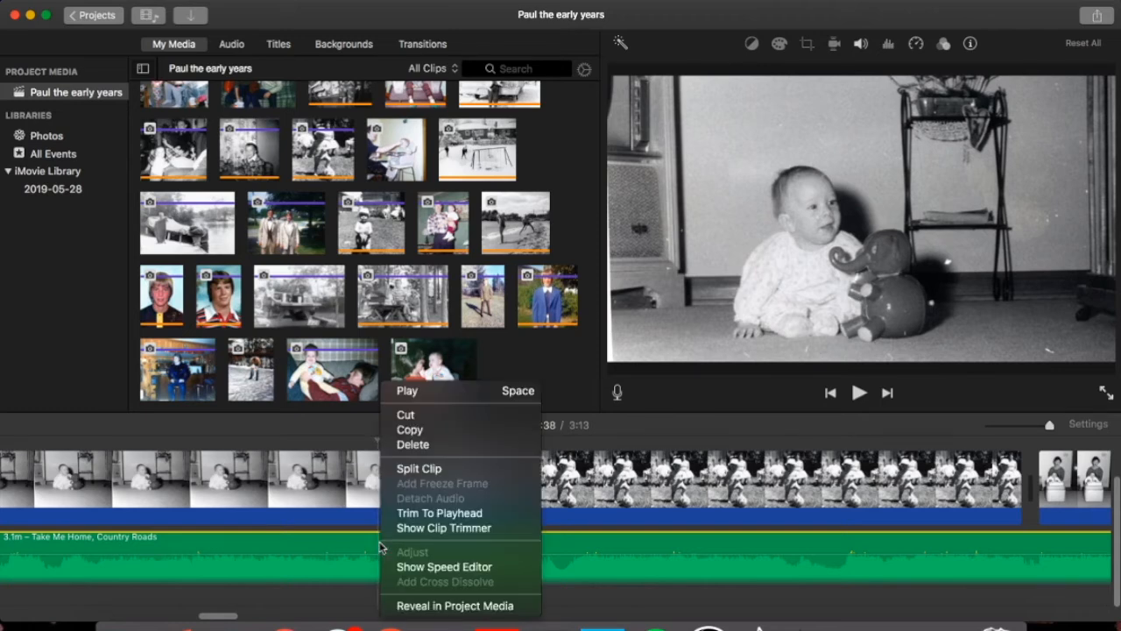
{"action": "left_click", "coordinate": [436, 473]}
Set the first music piece's volume to about 89% and add a fade-out.
{"action": "mouse_move", "coordinate": [311, 551]}
{"action": "left_mouse_down"}
{"action": "mouse_move", "coordinate": [312, 578]}
{"action": "mouse_move", "coordinate": [314, 557]}
{"action": "left_mouse_up"}
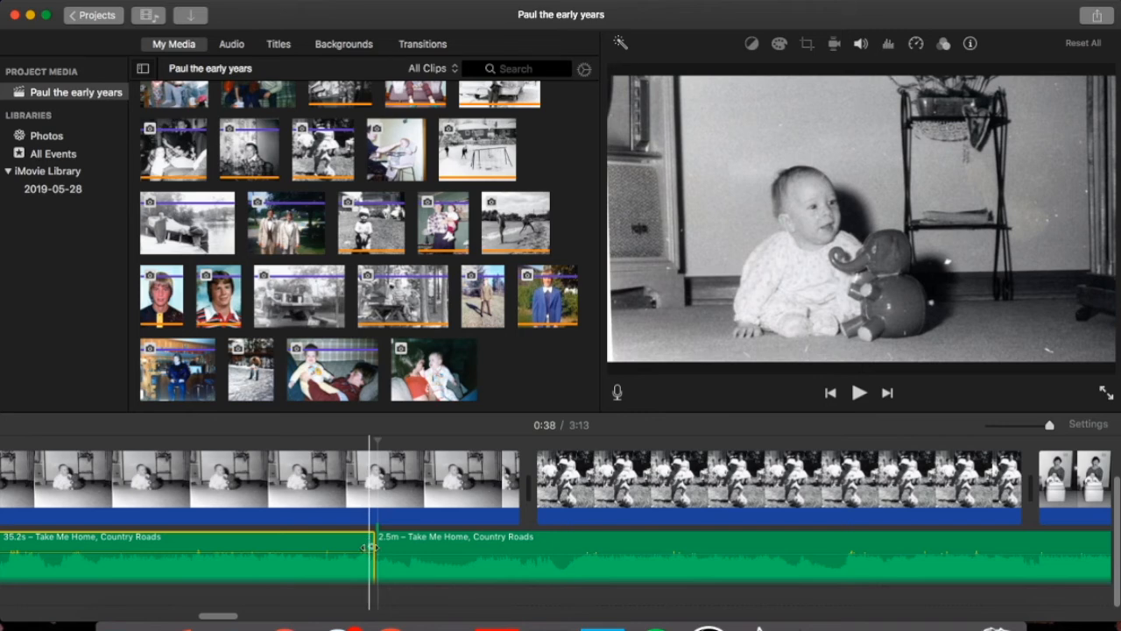
{"action": "left_click", "coordinate": [369, 548]}
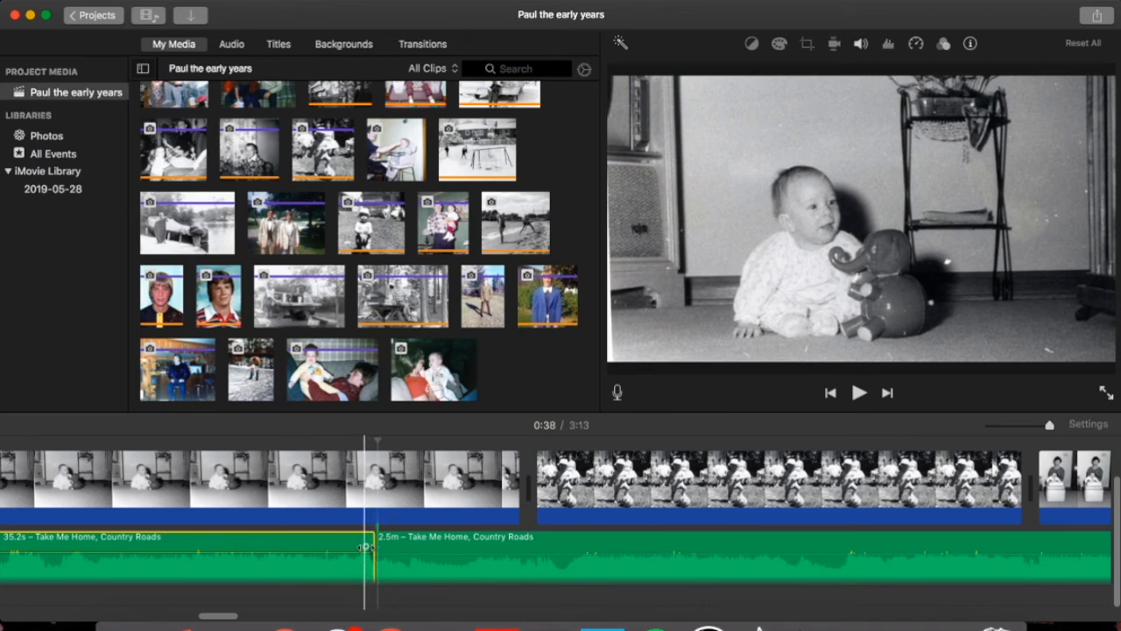
{"action": "left_click_drag", "start_coordinate": [366, 547], "coordinate": [323, 563]}
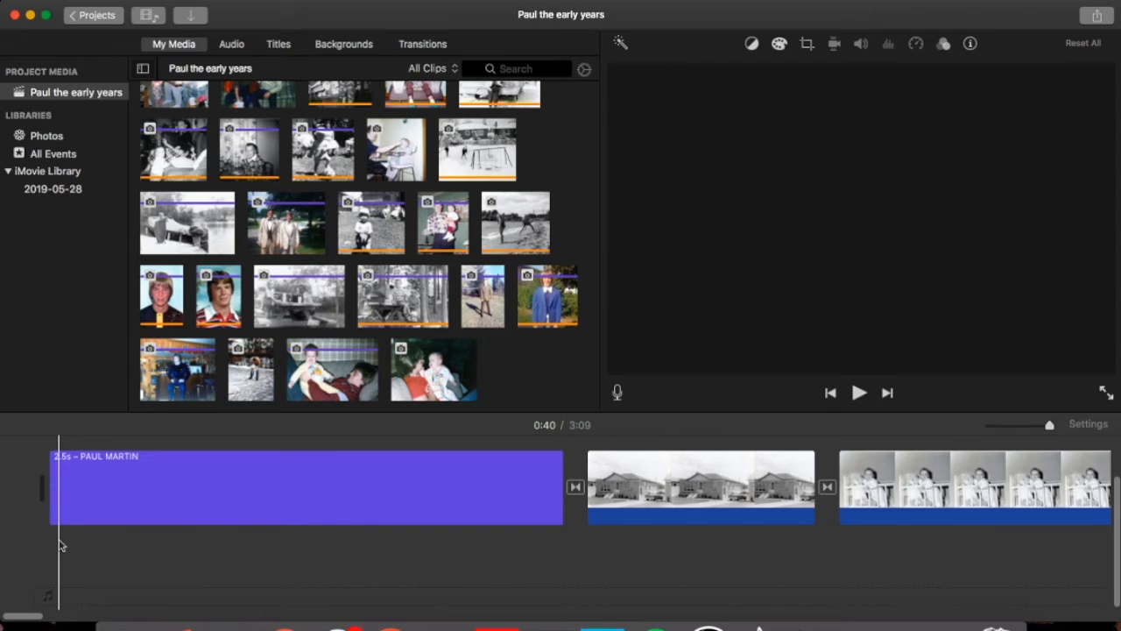
{"action": "left_click", "coordinate": [61, 478]}
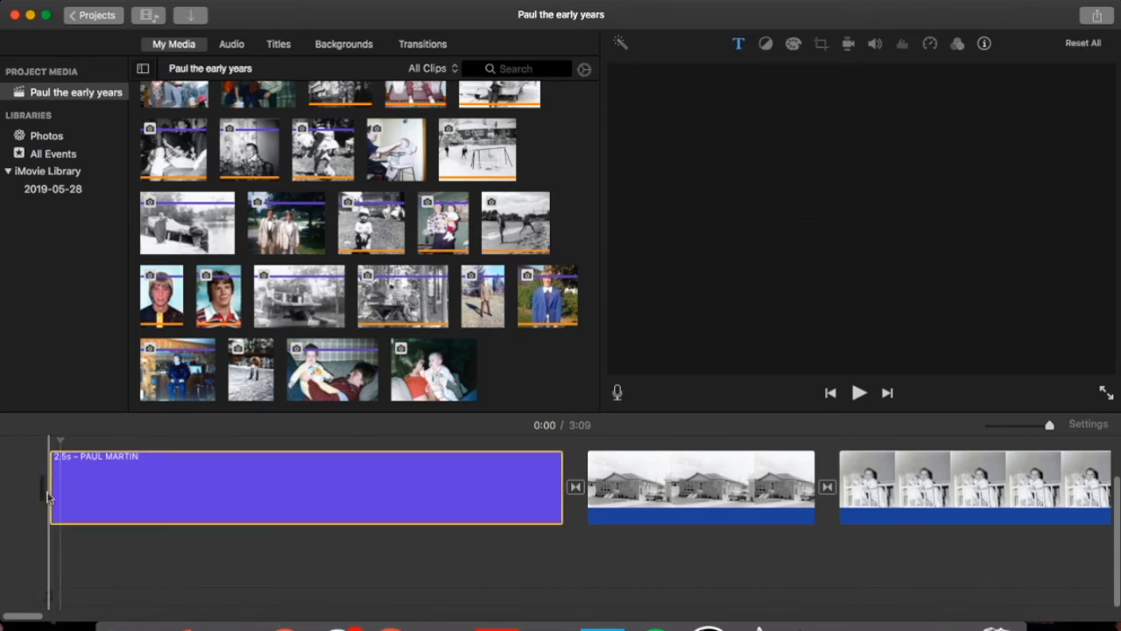
Review the styled name title in the viewer and play it back.
{"action": "left_click", "coordinate": [408, 498]}
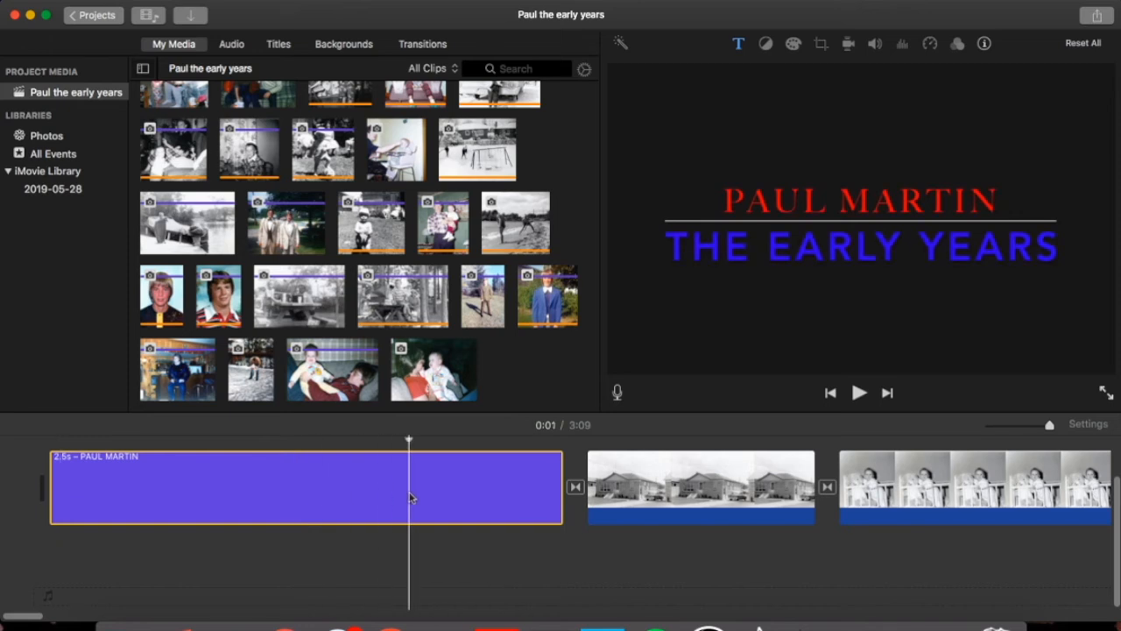
{"action": "double_click", "coordinate": [749, 217]}
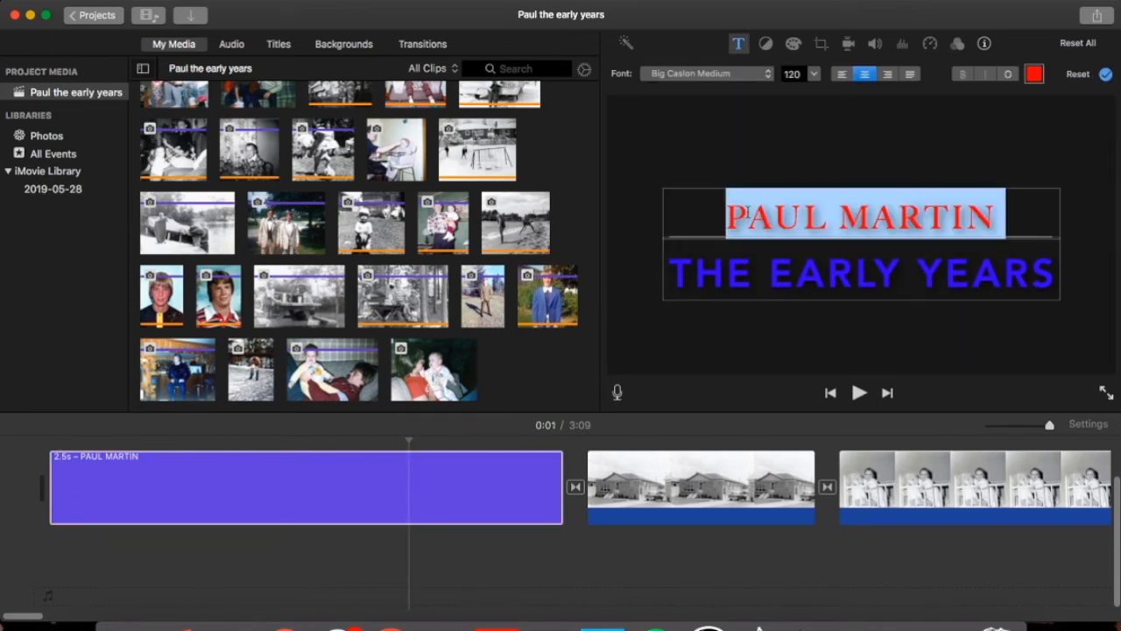
{"action": "left_click", "coordinate": [859, 394]}
{"action": "left_click", "coordinate": [859, 394]}
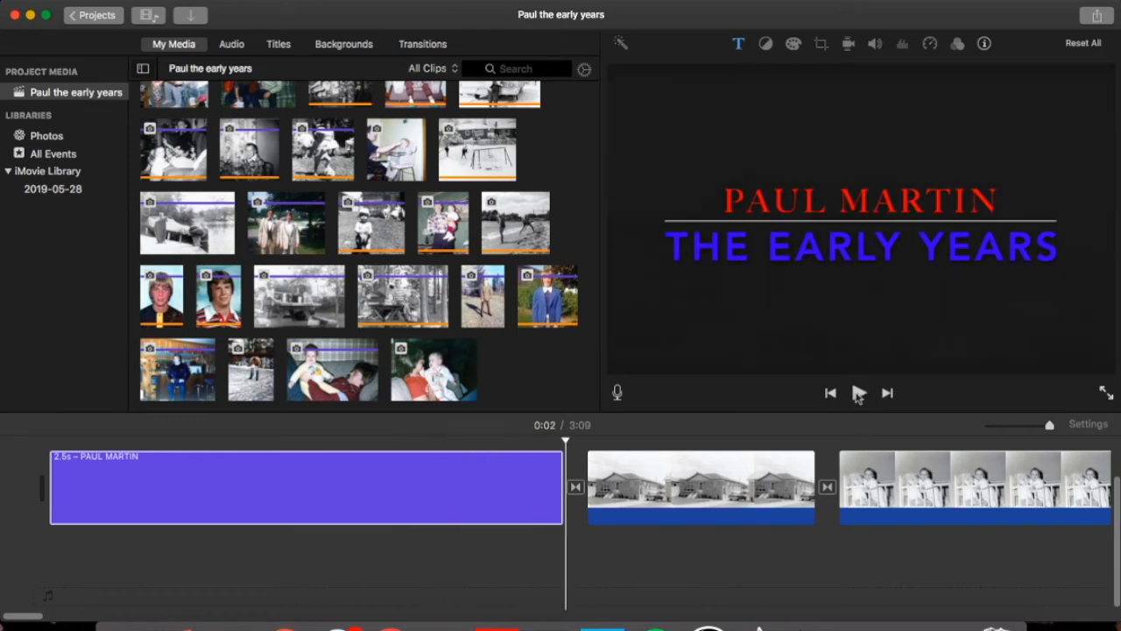
Select the baby photo clips, then play the movie from 0:03 full screen.
{"action": "left_click", "coordinate": [736, 473]}
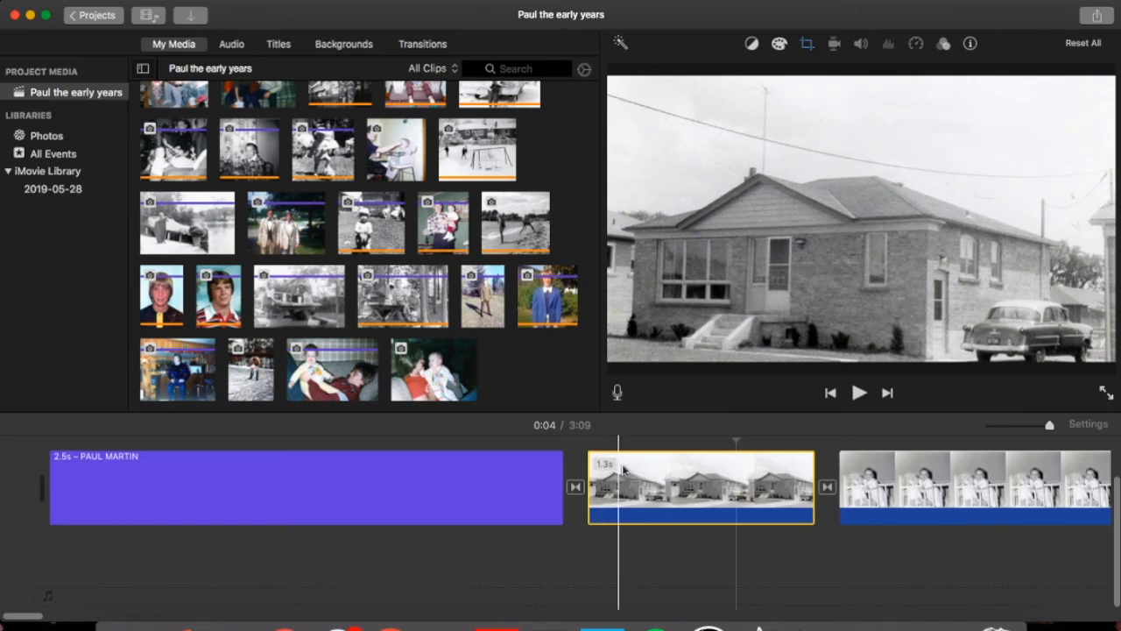
{"action": "left_click", "coordinate": [883, 465]}
{"action": "scroll", "coordinate": [876, 473], "scroll_direction": "right", "scroll_amount": 10}
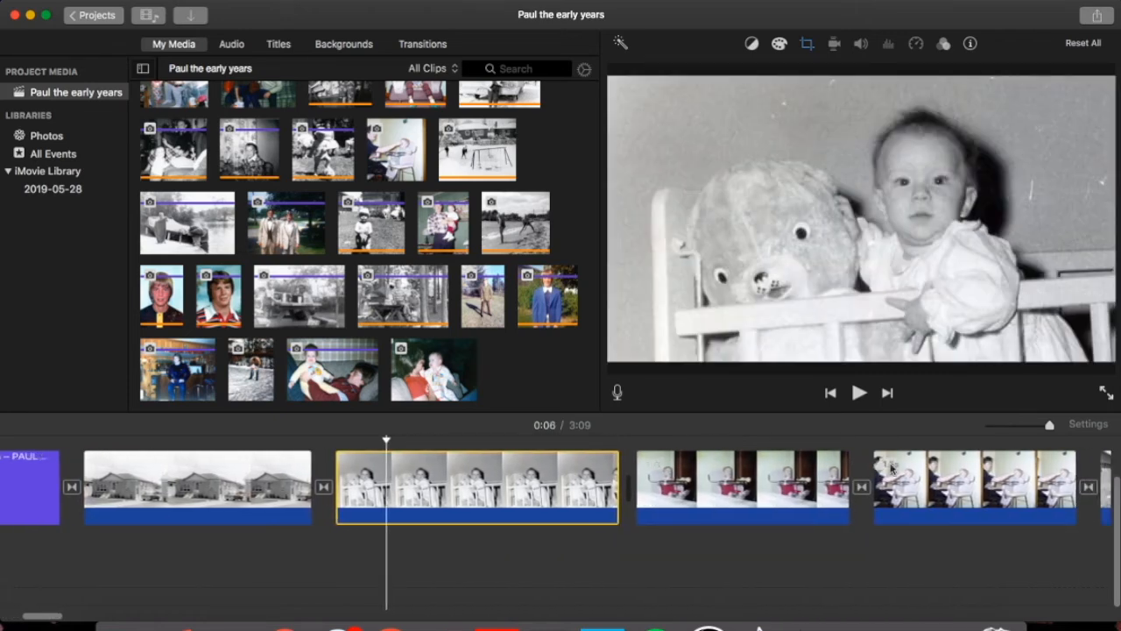
{"action": "left_click", "coordinate": [674, 475]}
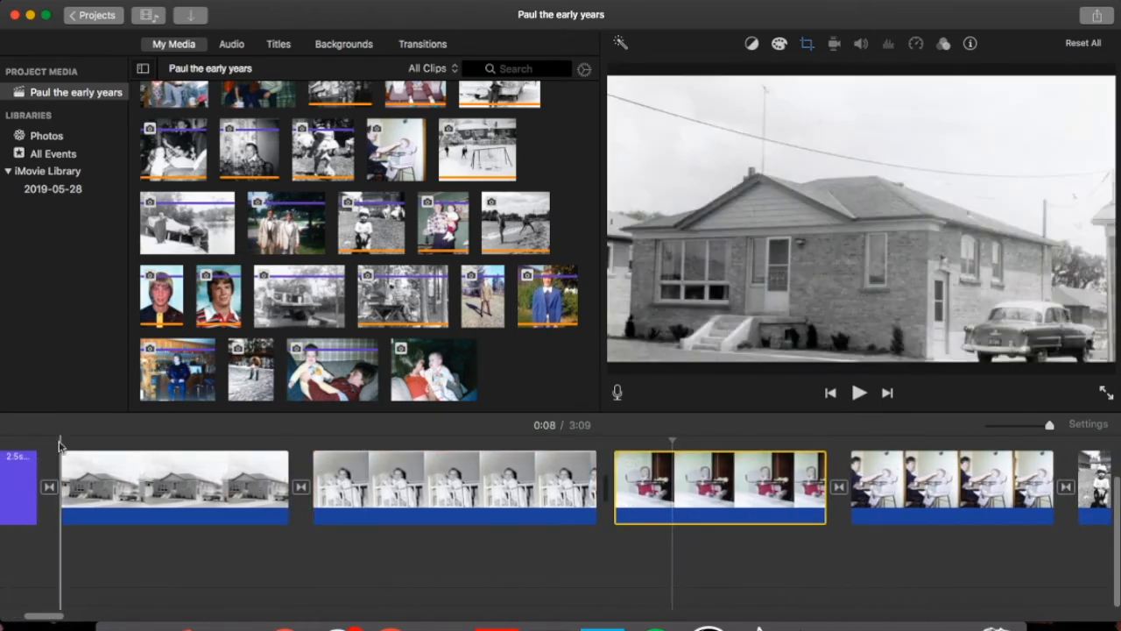
{"action": "left_click", "coordinate": [51, 443]}
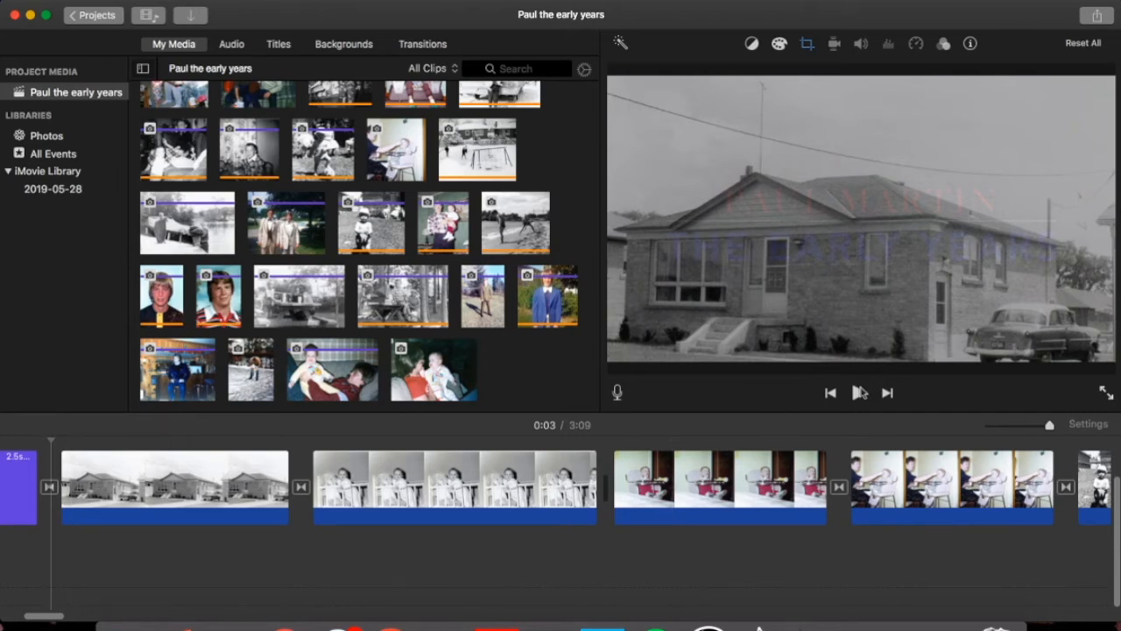
{"action": "left_click", "coordinate": [859, 394]}
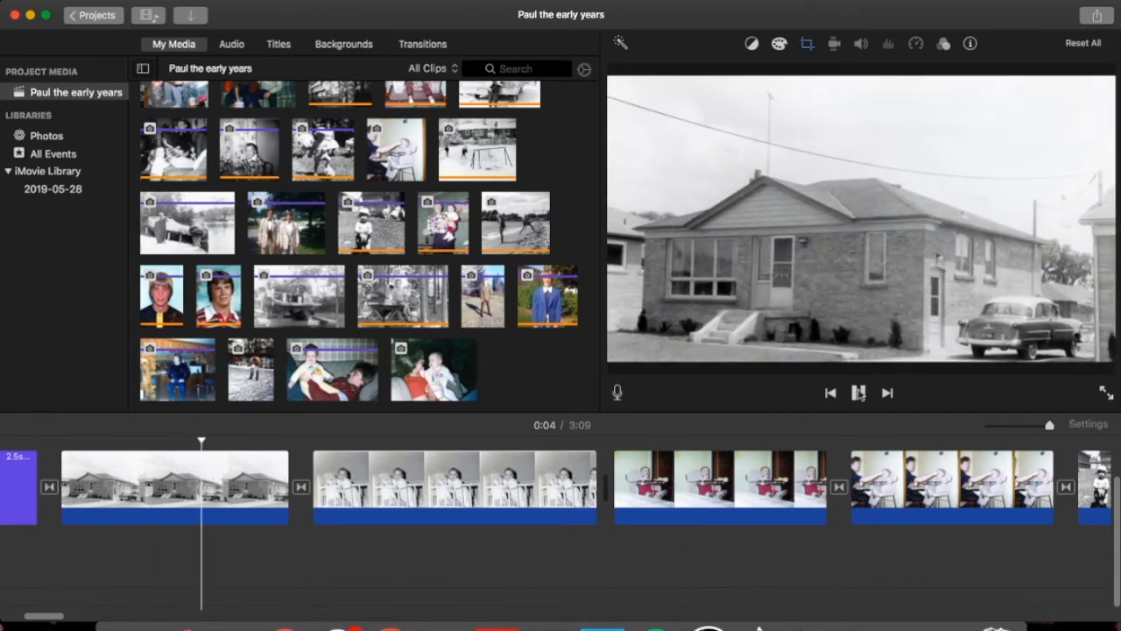
{"action": "left_click", "coordinate": [1105, 393]}
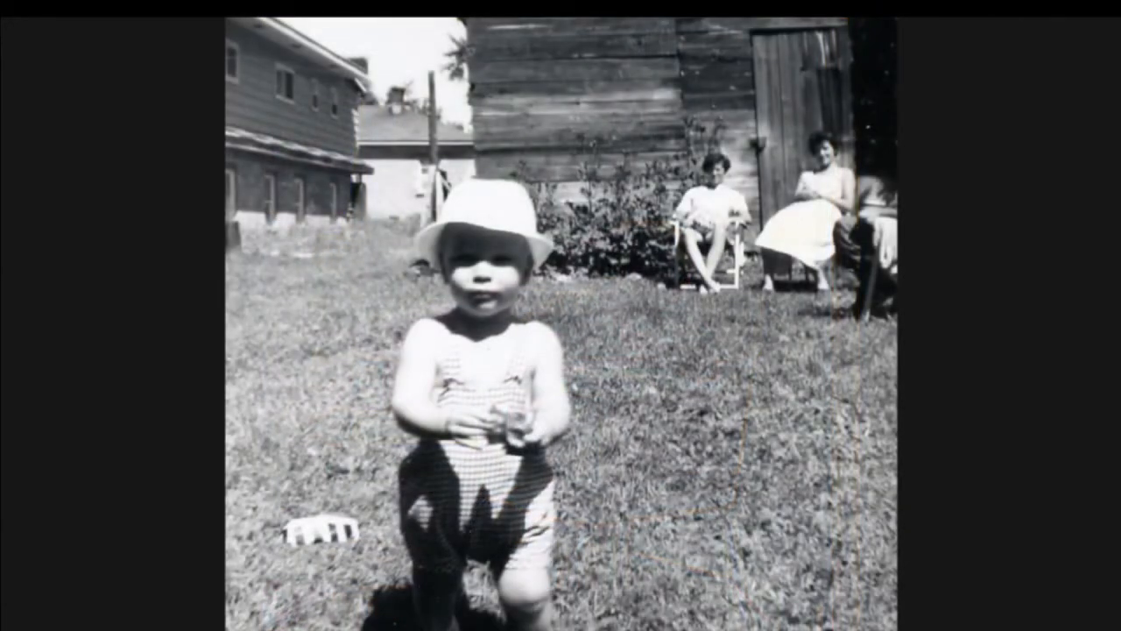
Exit full-screen playback and scroll down the browser toward 'Paul the family years'.
{"action": "key", "text": "Escape"}
{"action": "scroll", "coordinate": [325, 313], "scroll_direction": "down", "scroll_amount": 5}
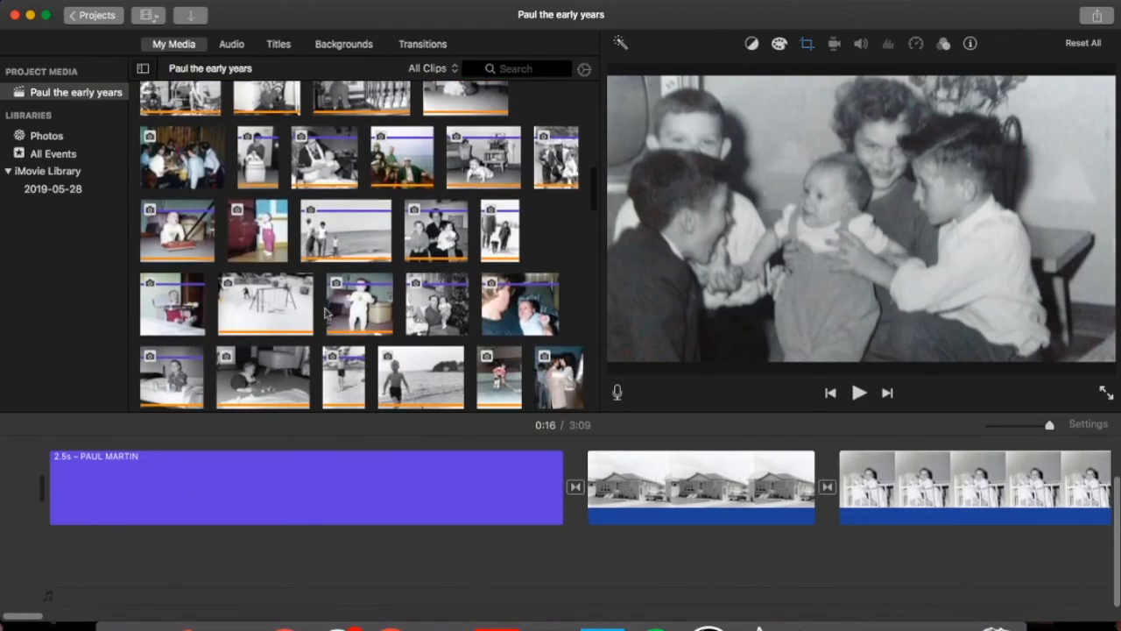
{"action": "scroll", "coordinate": [325, 313], "scroll_direction": "down", "scroll_amount": 2}
{"action": "scroll", "coordinate": [325, 314], "scroll_direction": "down", "scroll_amount": 3}
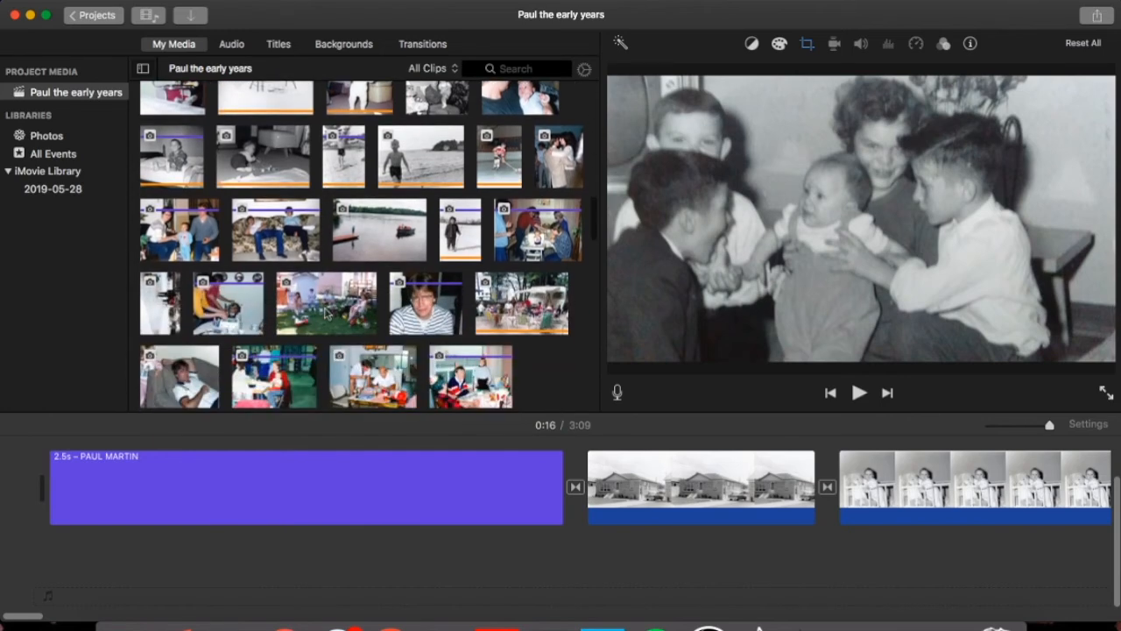
{"action": "scroll", "coordinate": [325, 314], "scroll_direction": "down", "scroll_amount": 5}
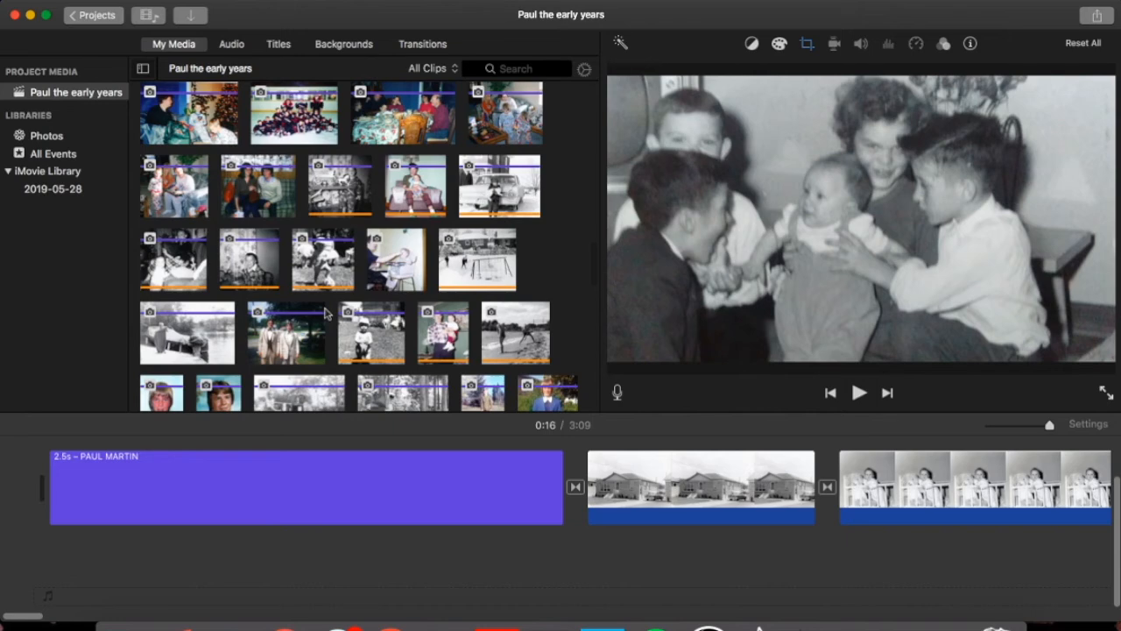
{"action": "scroll", "coordinate": [325, 314], "scroll_direction": "down", "scroll_amount": 4}
{"action": "scroll", "coordinate": [325, 314], "scroll_direction": "down", "scroll_amount": 2}
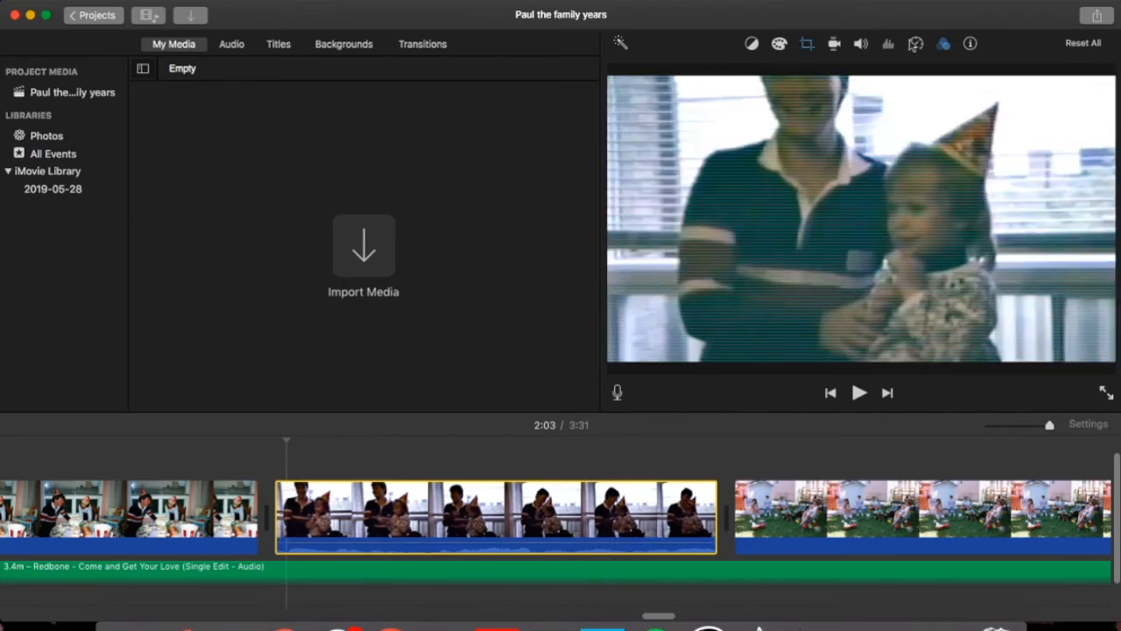
Preview the birthday party clip and turn its volume down to 0%.
{"action": "left_click", "coordinate": [836, 45]}
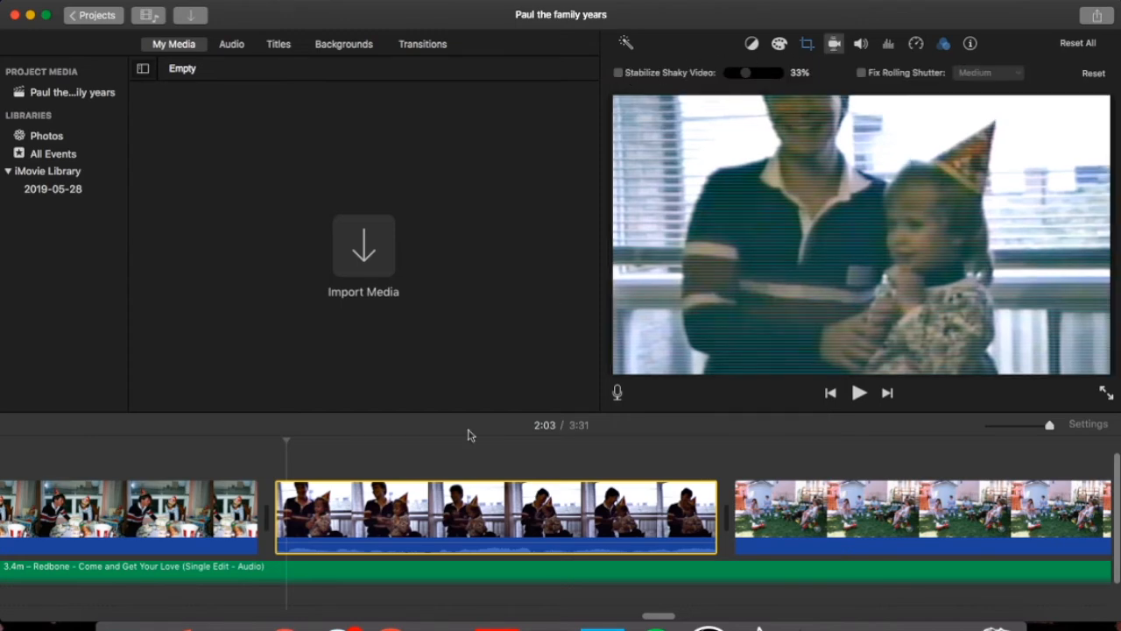
{"action": "left_click", "coordinate": [859, 394]}
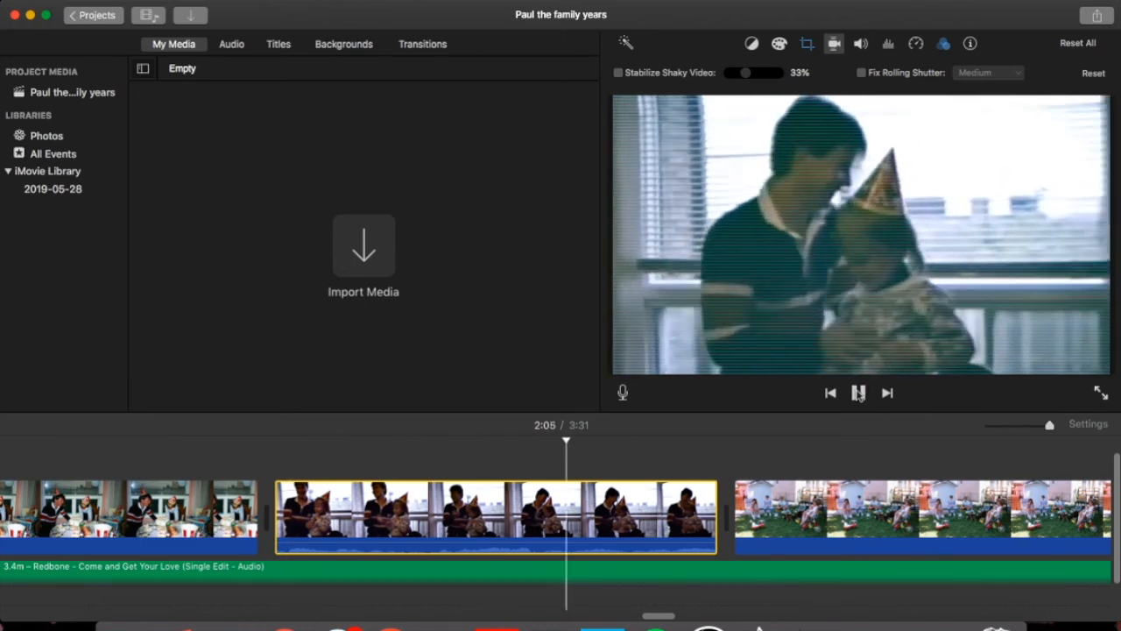
{"action": "left_click", "coordinate": [860, 393]}
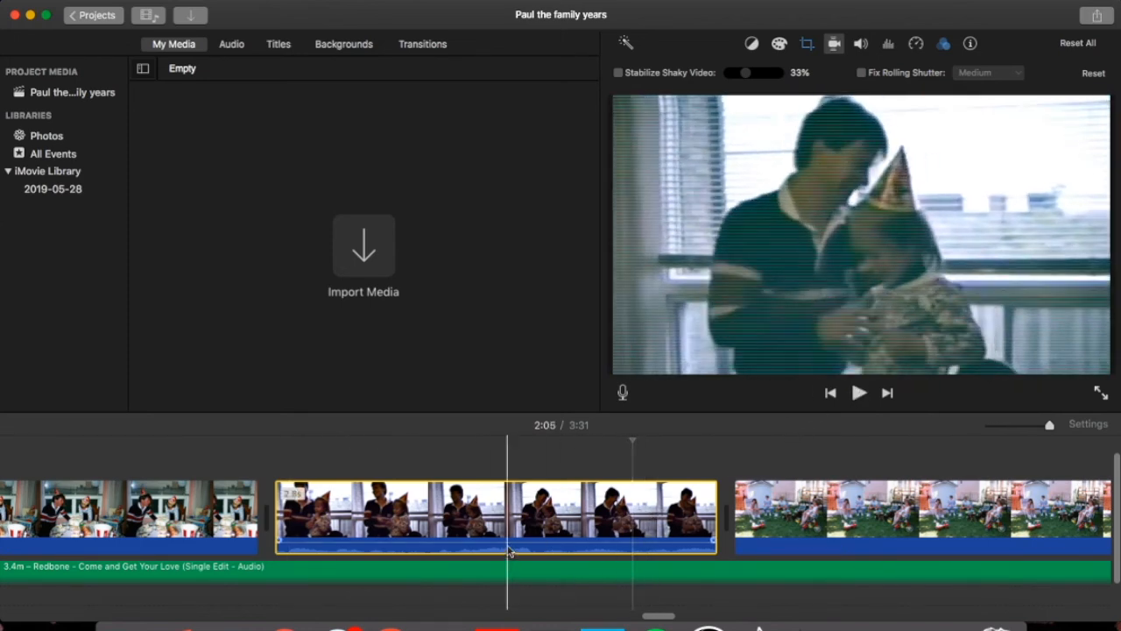
{"action": "left_click_drag", "start_coordinate": [508, 548], "coordinate": [506, 553]}
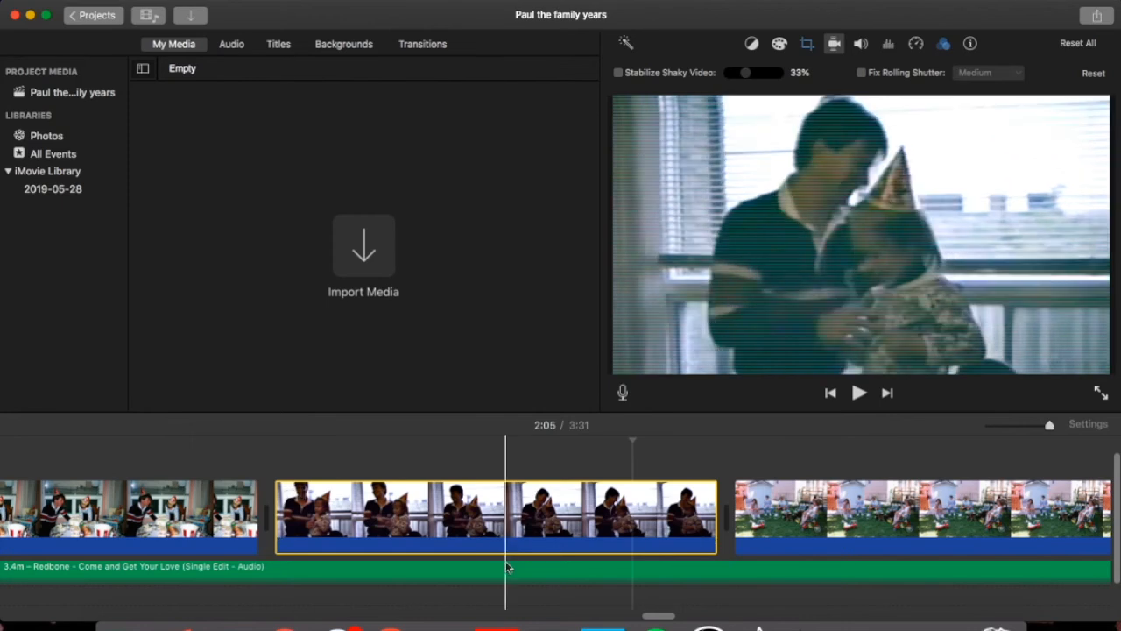
Set the party clip's speed to Slow and preview the slowed playback.
{"action": "left_click", "coordinate": [916, 43]}
{"action": "left_click", "coordinate": [706, 73]}
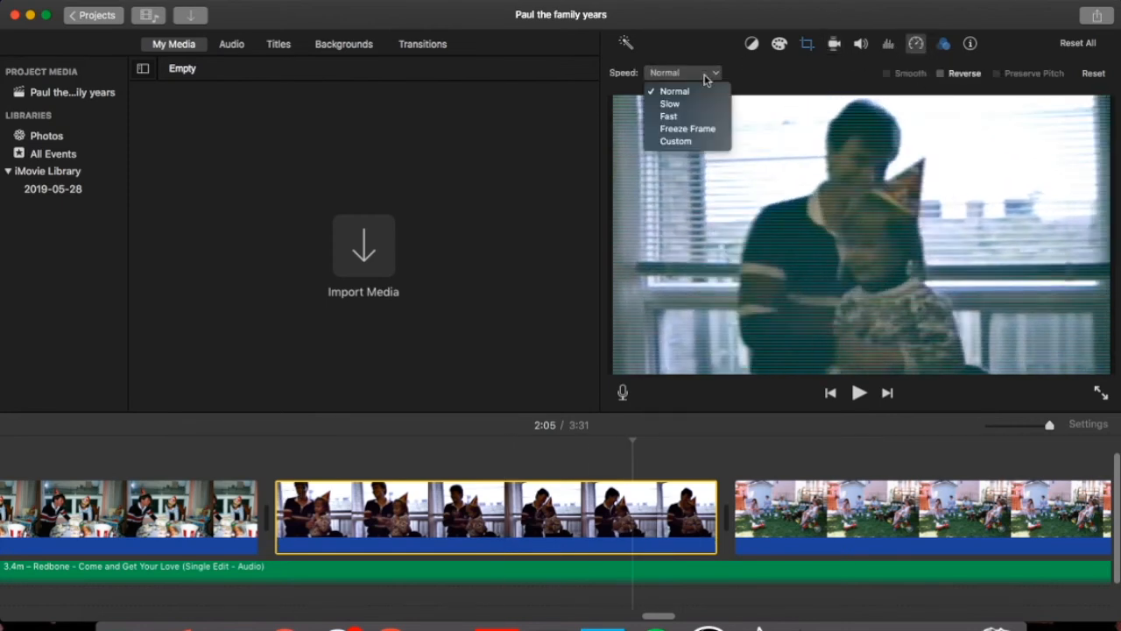
{"action": "left_click", "coordinate": [687, 107]}
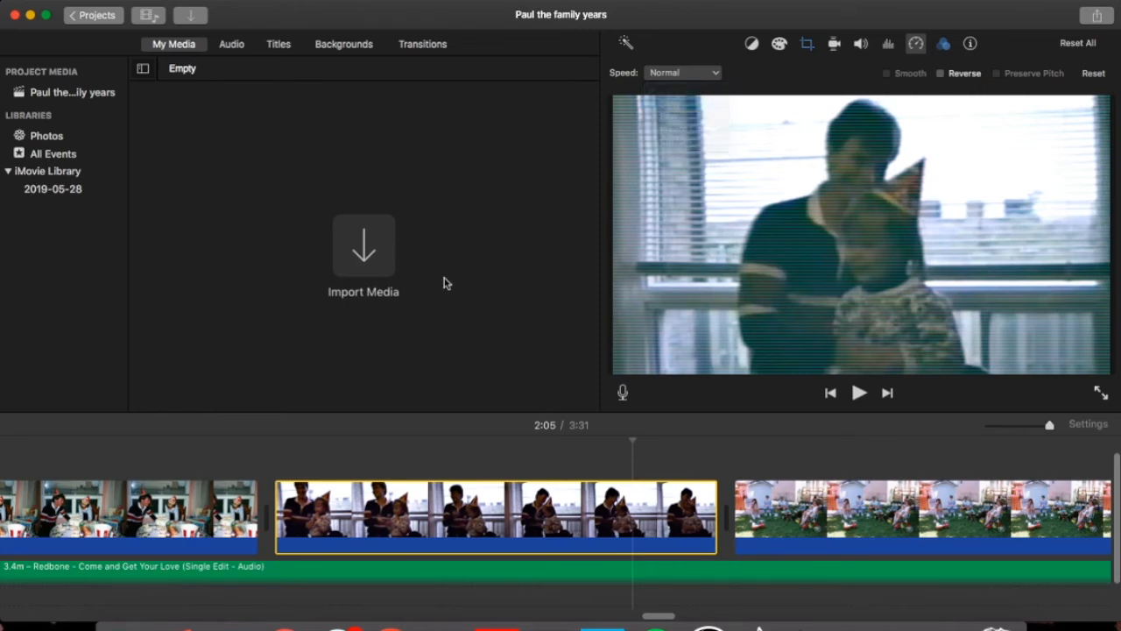
{"action": "left_click", "coordinate": [273, 454]}
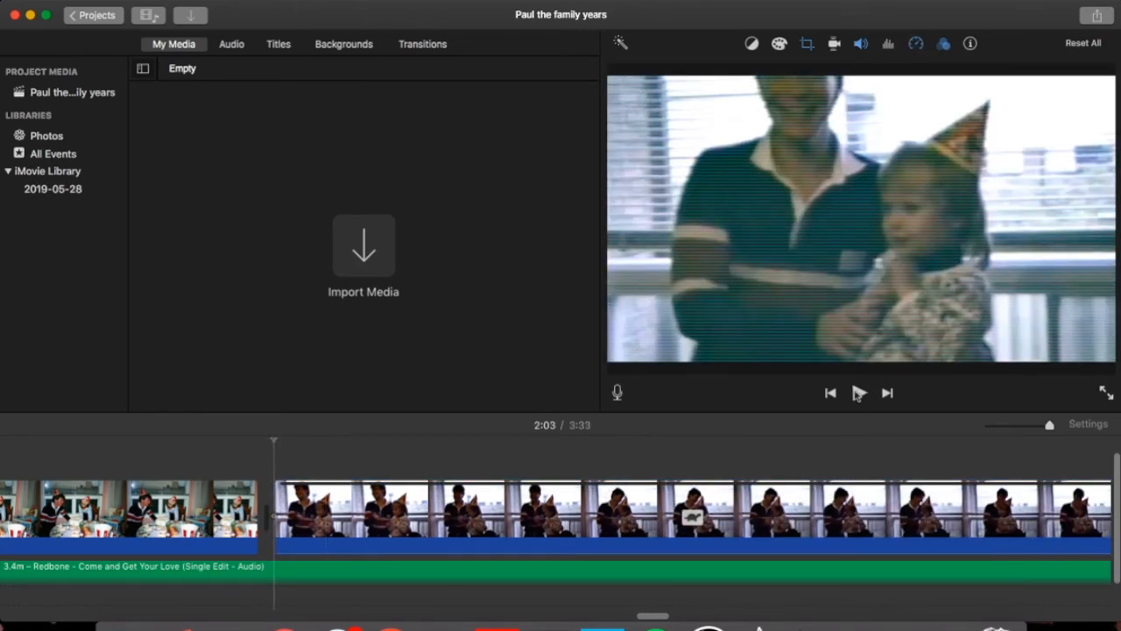
{"action": "left_click", "coordinate": [859, 393]}
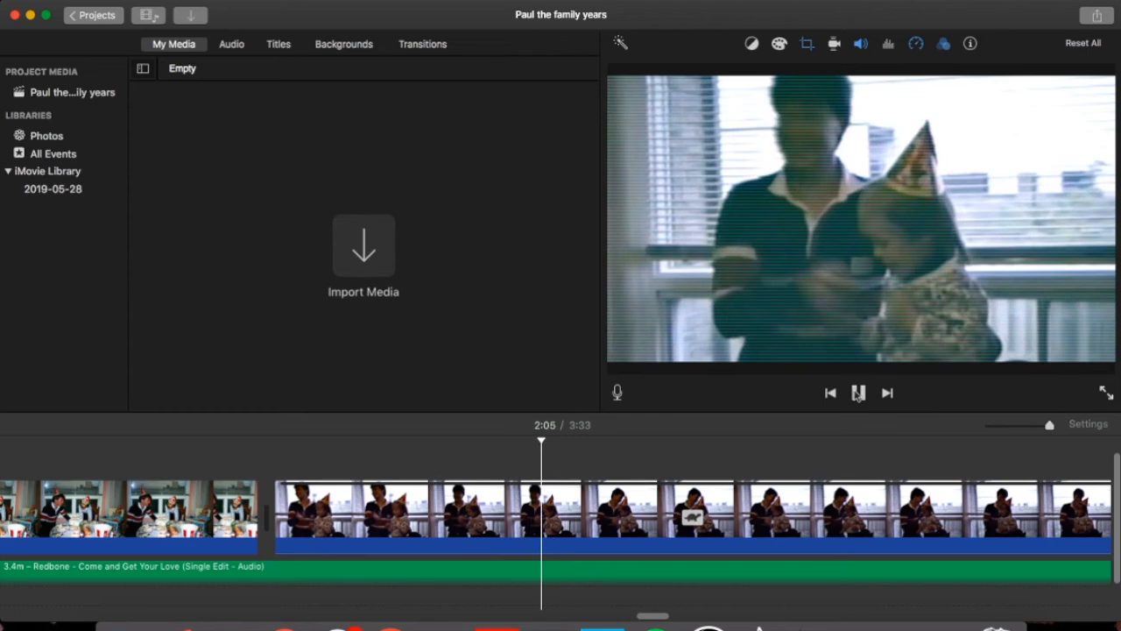
{"action": "left_click", "coordinate": [858, 394]}
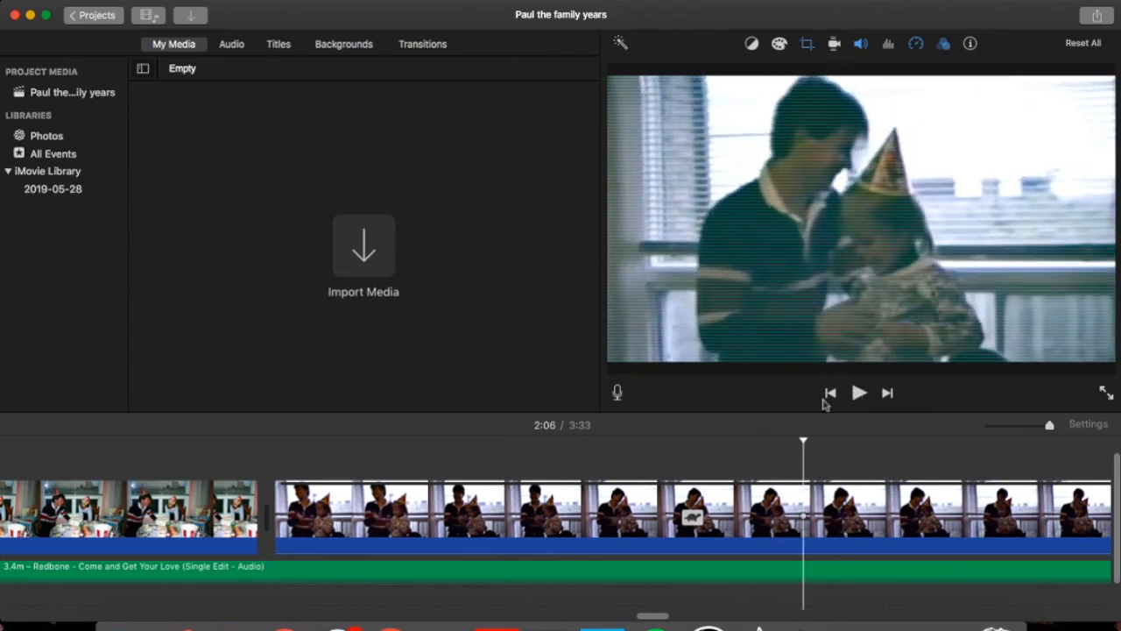
{"action": "left_click", "coordinate": [623, 517]}
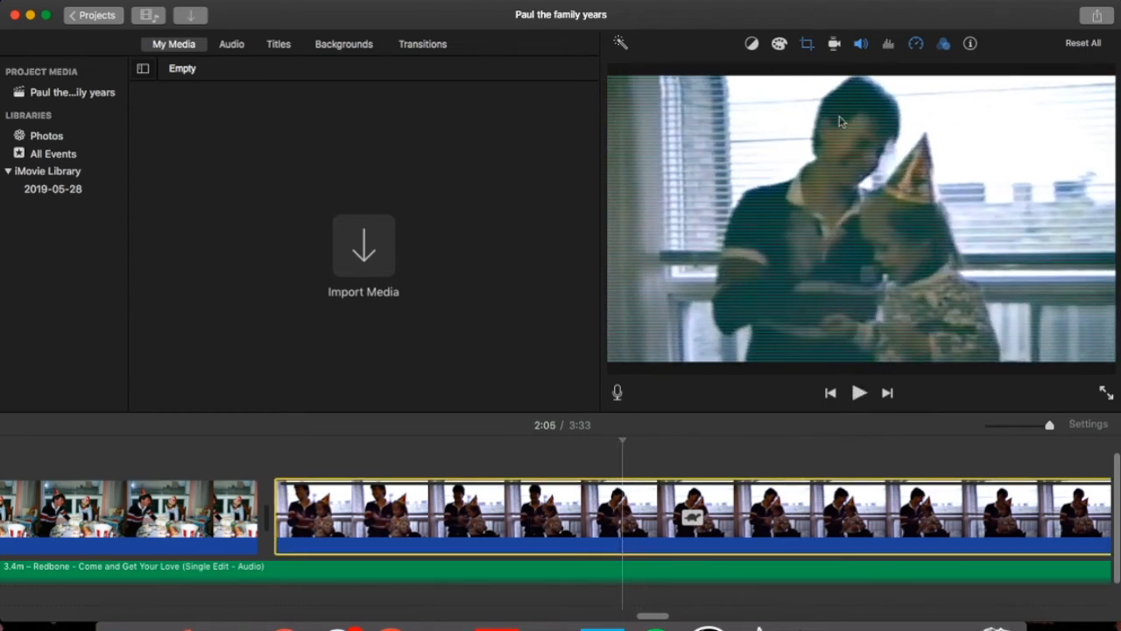
{"action": "left_click", "coordinate": [915, 44]}
{"action": "left_click", "coordinate": [666, 76]}
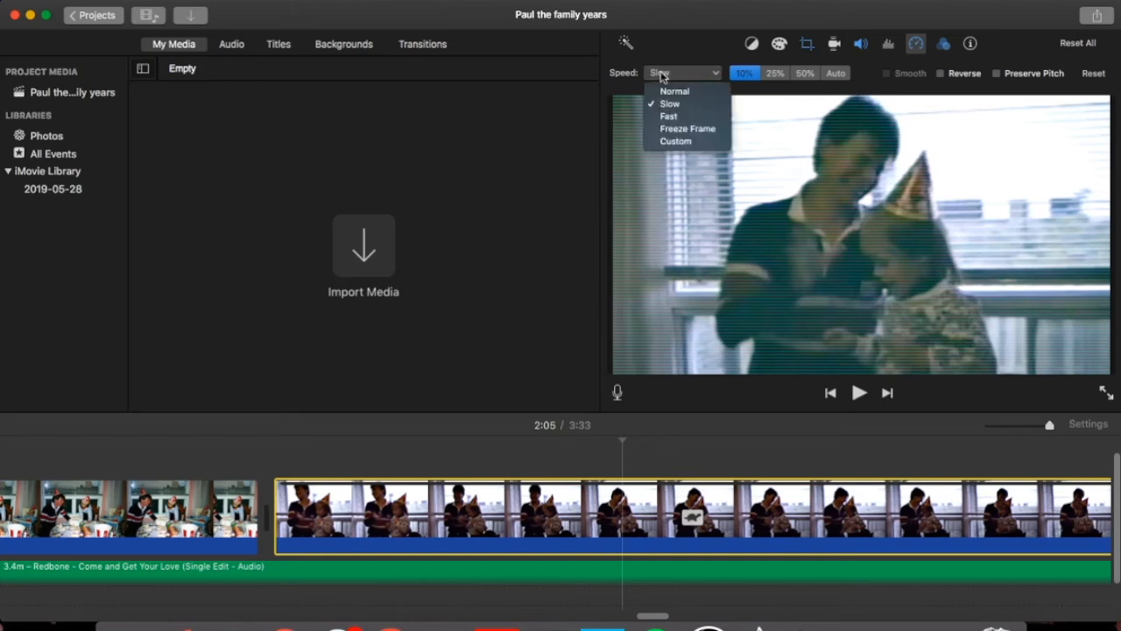
Make the party clip play Fast at 2x and preview it.
{"action": "left_click", "coordinate": [708, 117]}
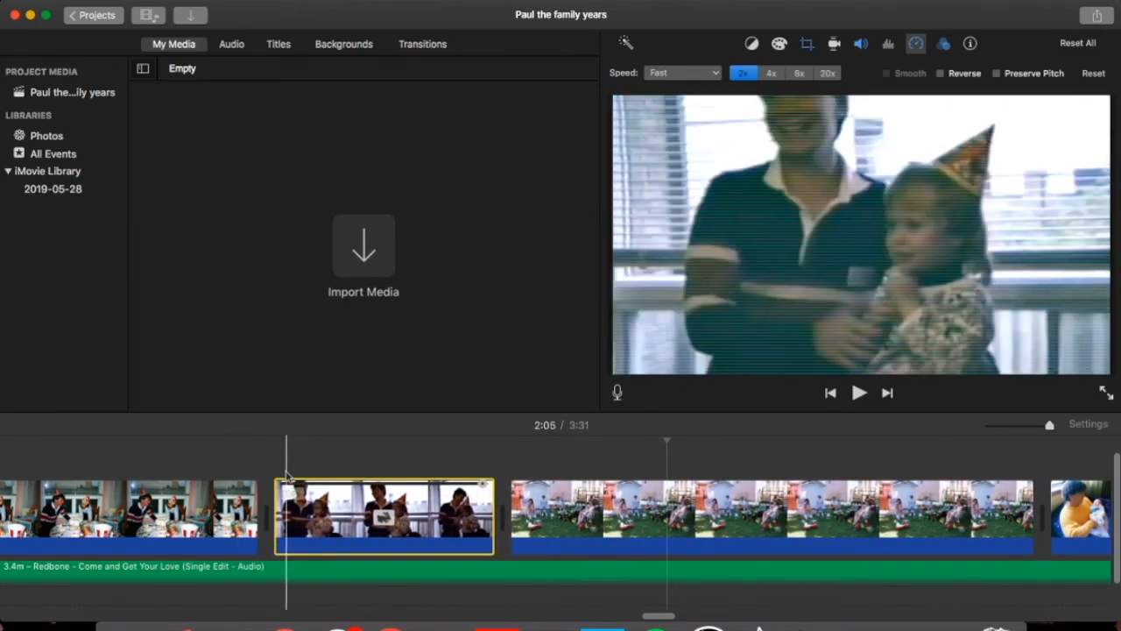
{"action": "left_click", "coordinate": [284, 469]}
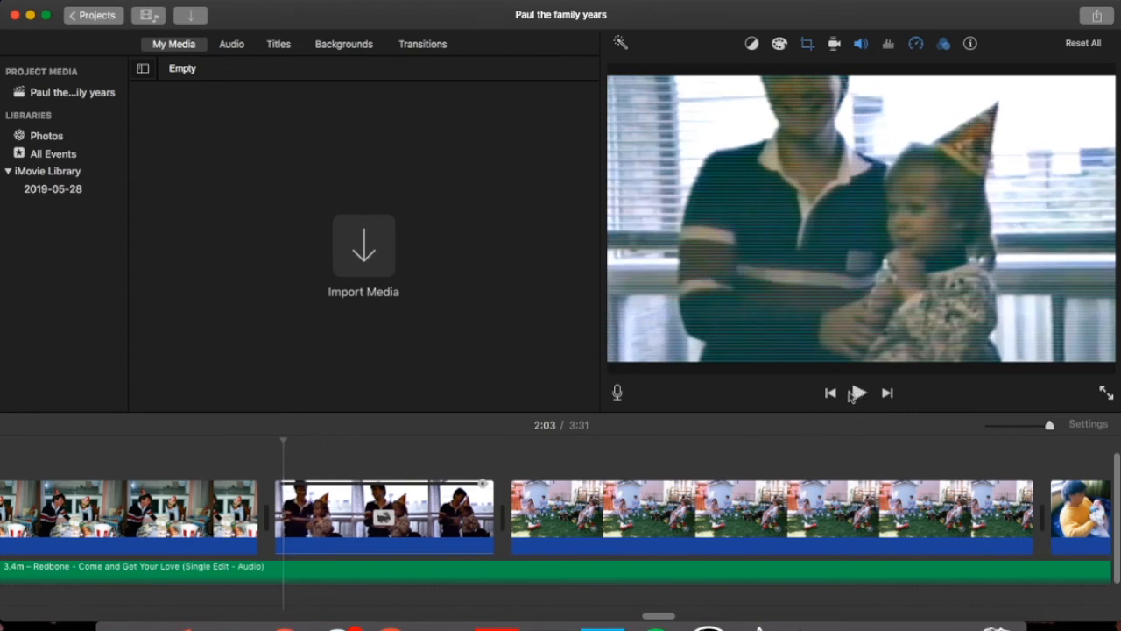
{"action": "left_click", "coordinate": [860, 394]}
{"action": "left_click", "coordinate": [860, 394]}
Insert a 3-second freeze frame into the party clip.
{"action": "left_click", "coordinate": [349, 526]}
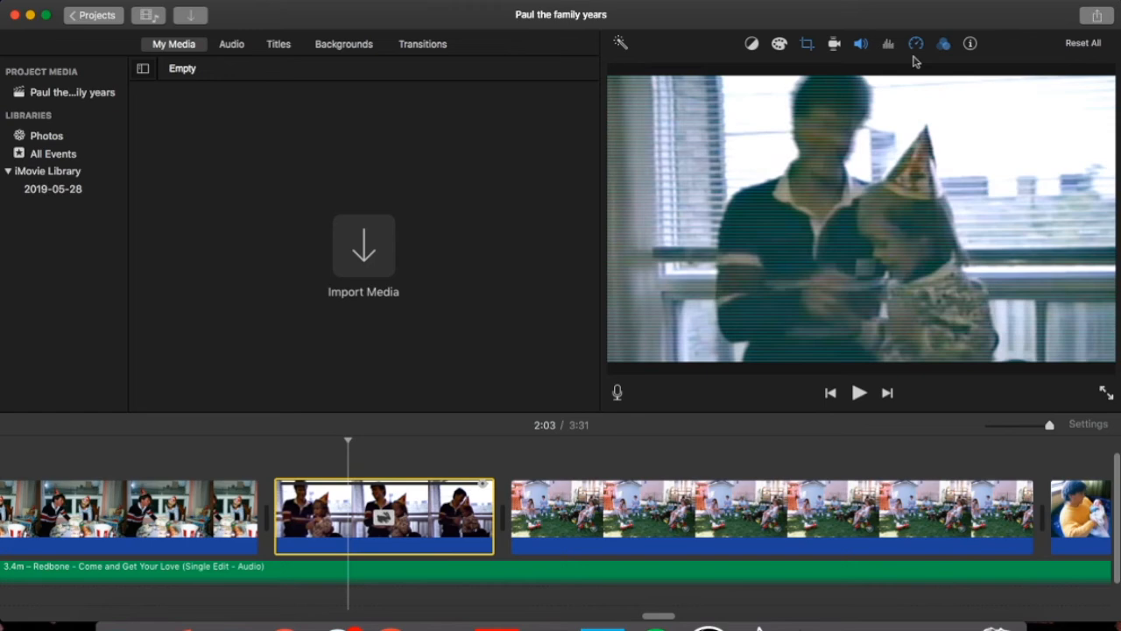
{"action": "left_click", "coordinate": [916, 44]}
{"action": "left_click", "coordinate": [713, 75]}
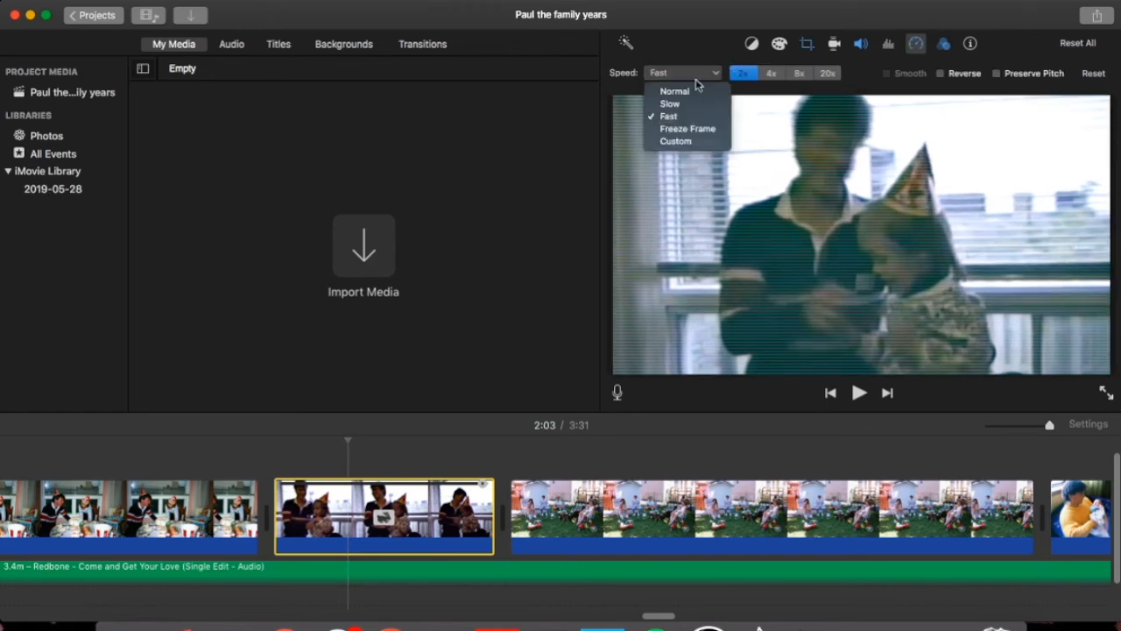
{"action": "left_click", "coordinate": [689, 128]}
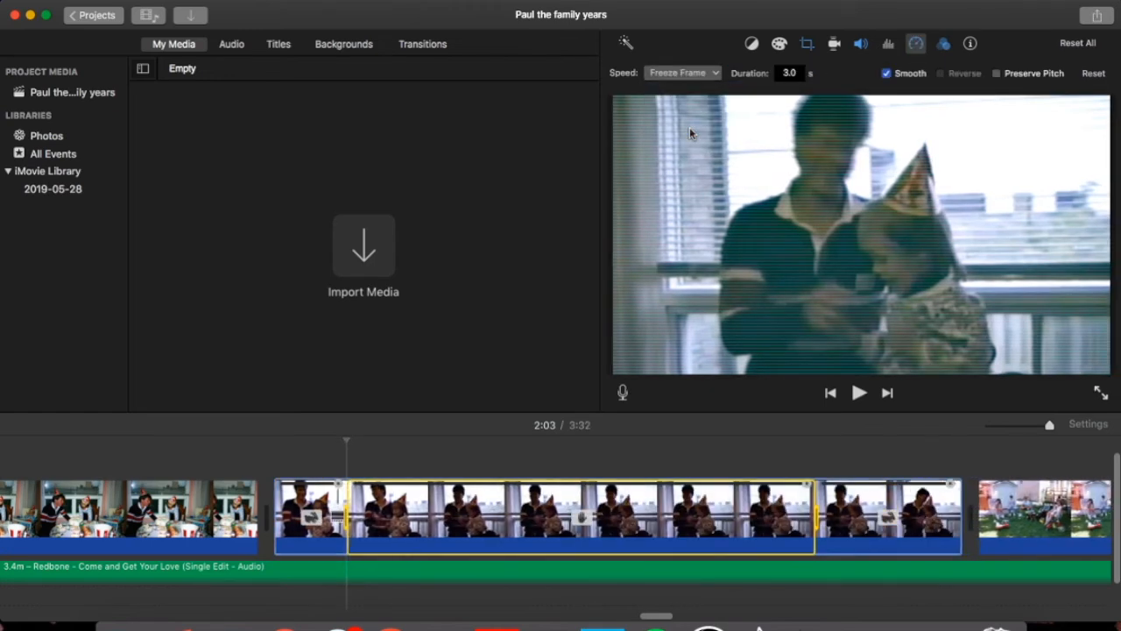
{"action": "left_click", "coordinate": [346, 523]}
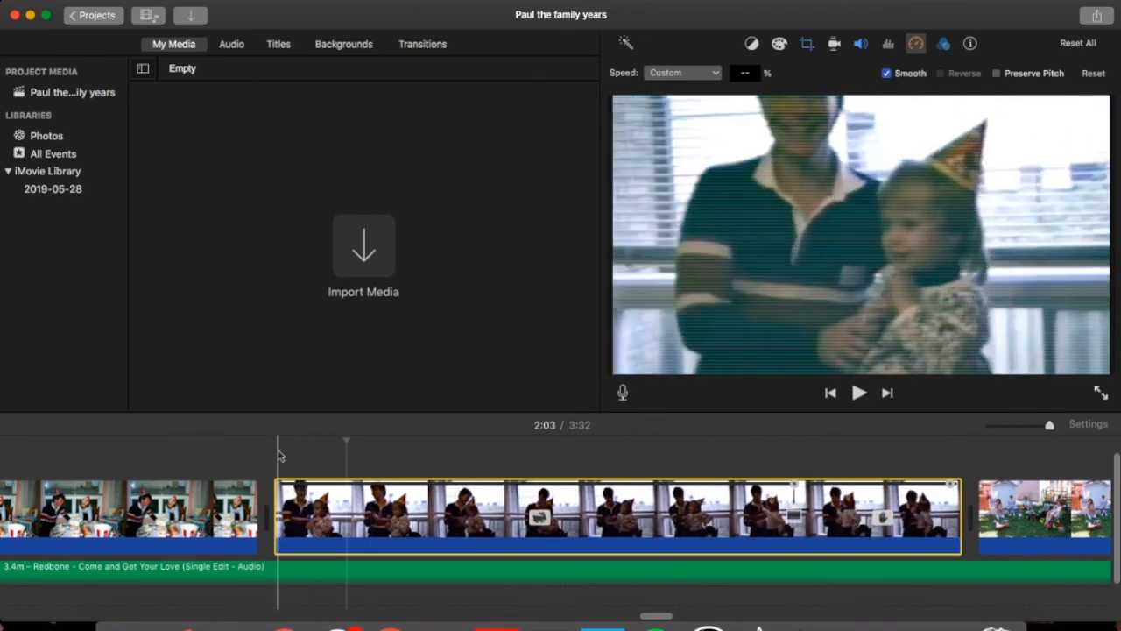
{"action": "left_click", "coordinate": [278, 454]}
{"action": "left_click", "coordinate": [859, 393]}
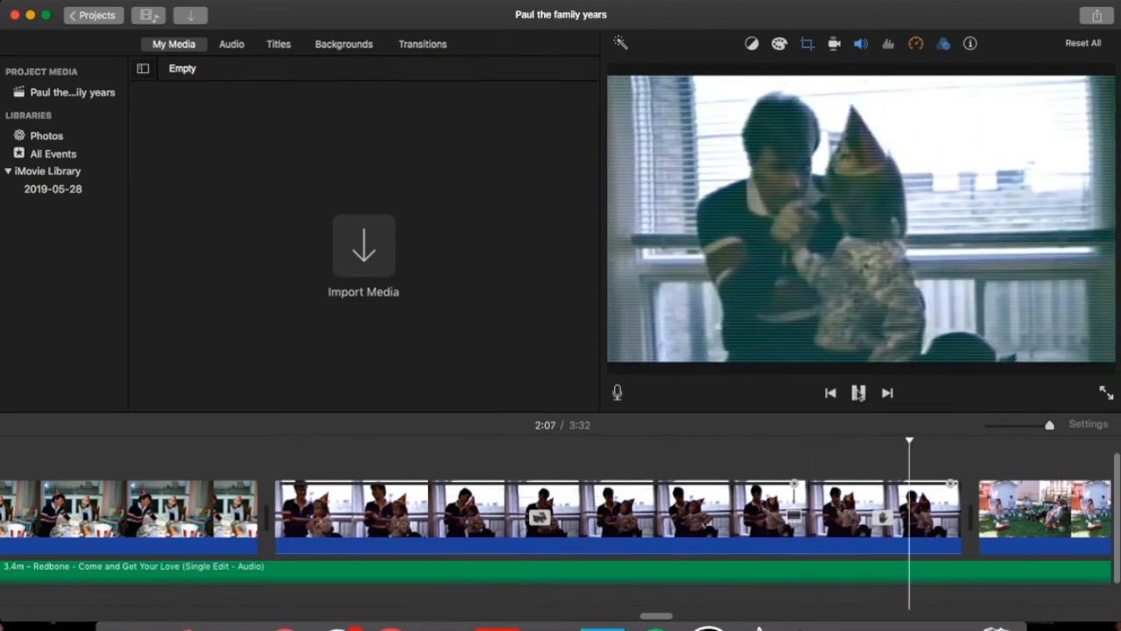
{"action": "left_click", "coordinate": [858, 393]}
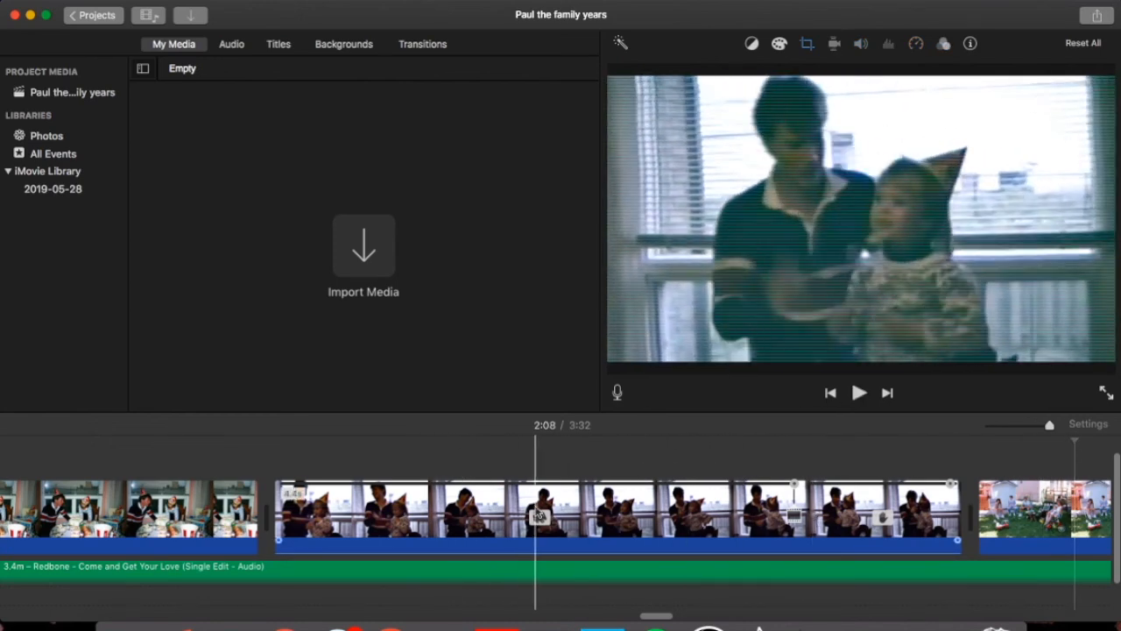
{"action": "scroll", "coordinate": [438, 453], "scroll_direction": "right", "scroll_amount": 10}
{"action": "scroll", "coordinate": [536, 512], "scroll_direction": "right", "scroll_amount": 5}
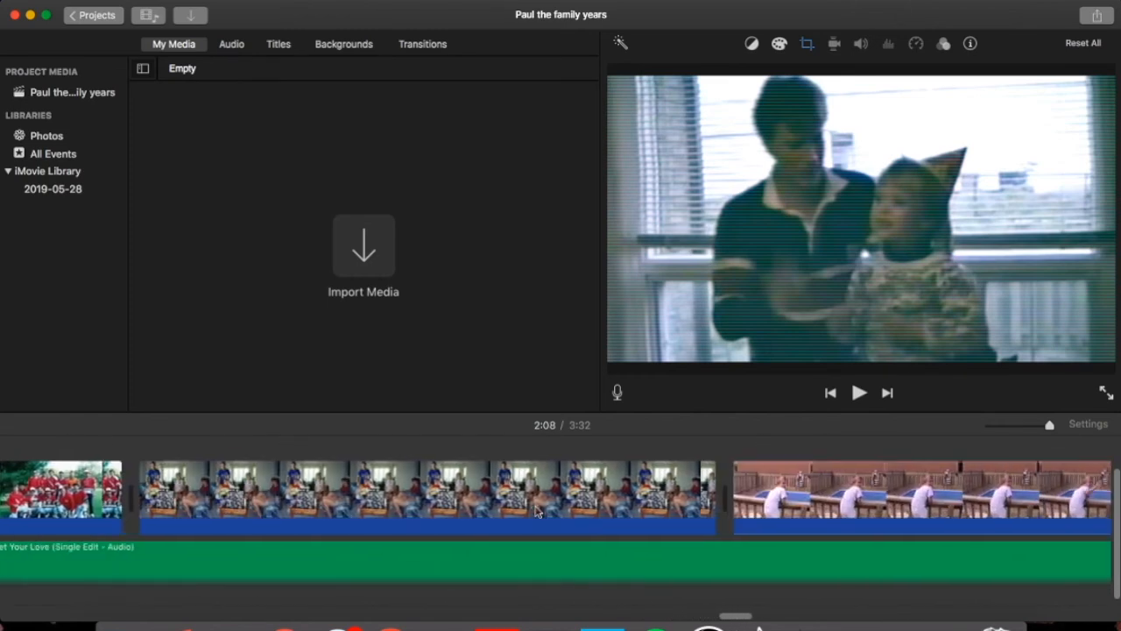
{"action": "scroll", "coordinate": [535, 512], "scroll_direction": "left", "scroll_amount": 8}
{"action": "scroll", "coordinate": [594, 476], "scroll_direction": "right", "scroll_amount": 12}
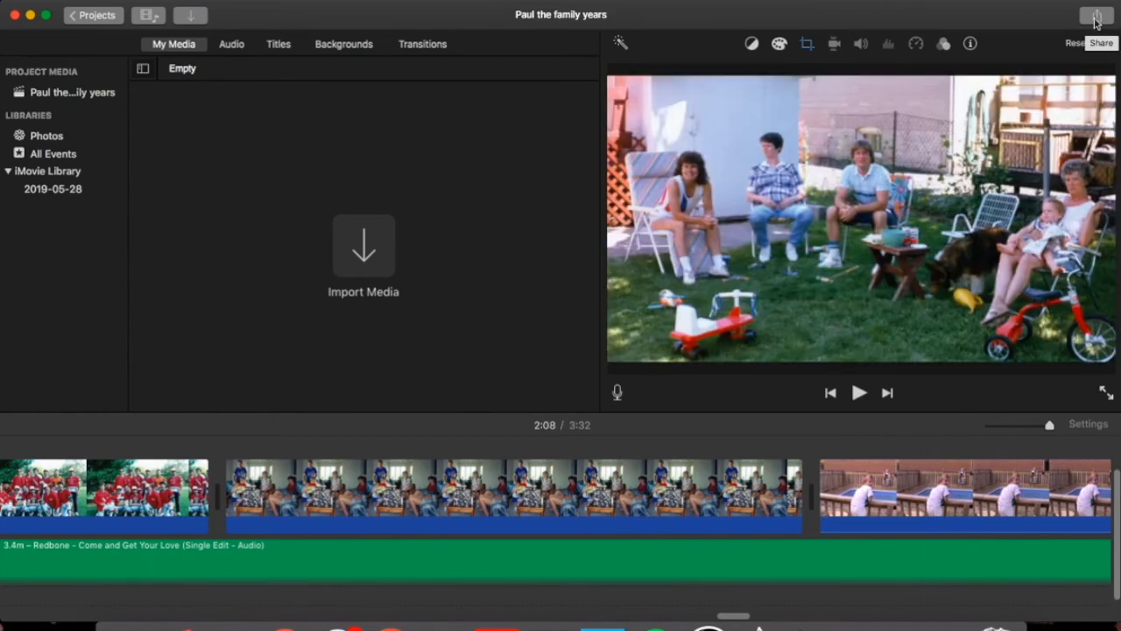
Export 'Paul the family years' as a 720p High-quality file to the Desktop.
{"action": "left_click", "coordinate": [1095, 19]}
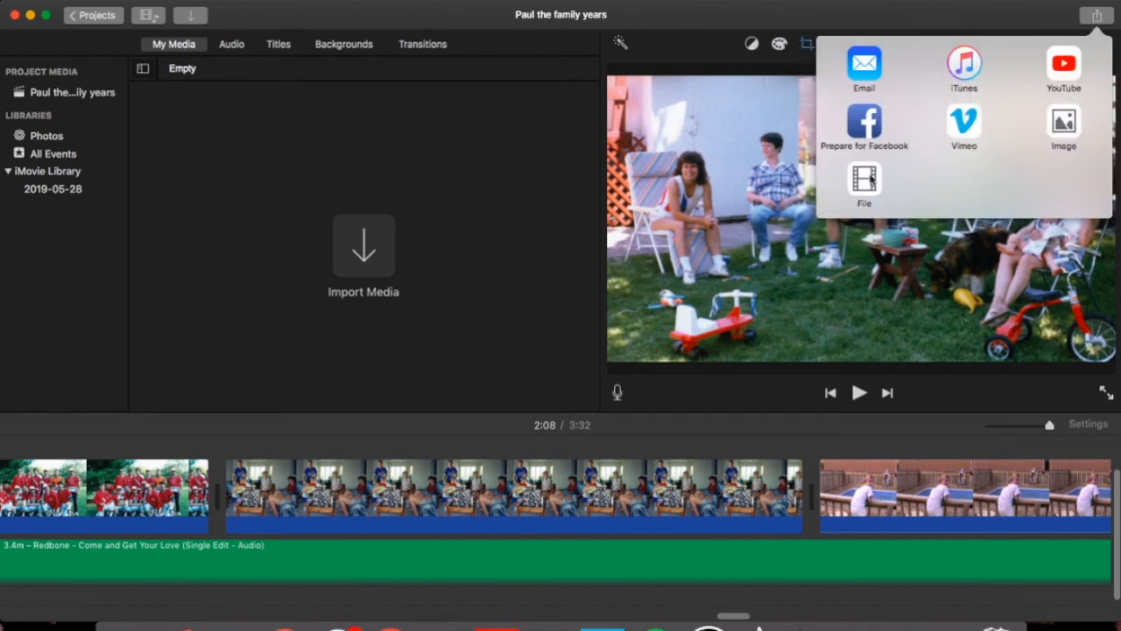
{"action": "left_click", "coordinate": [864, 181]}
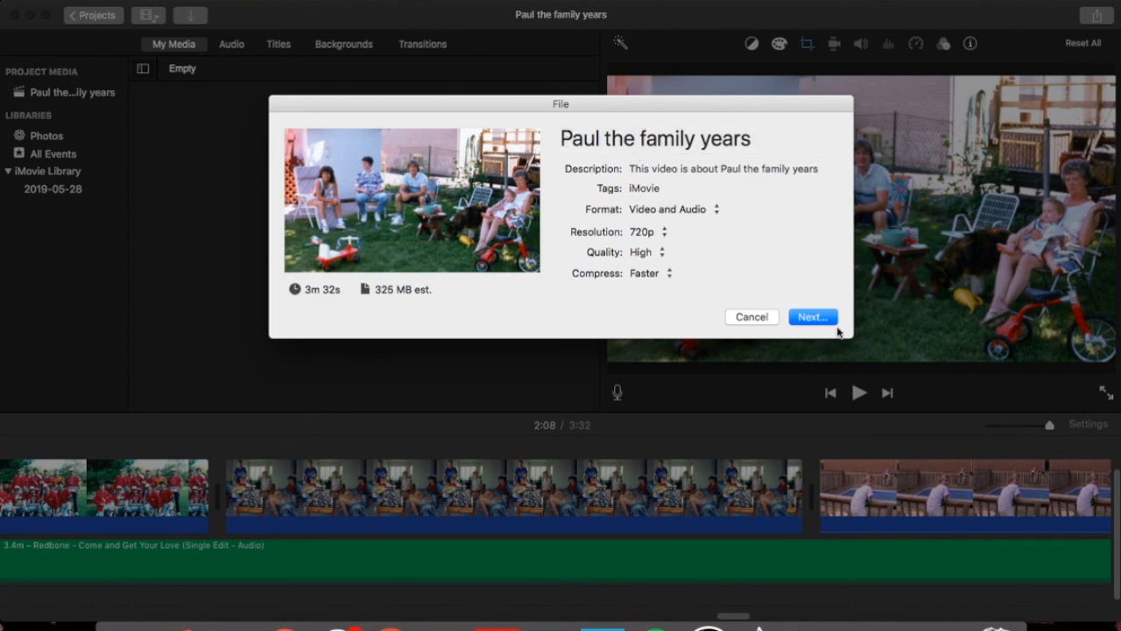
{"action": "left_click", "coordinate": [811, 317]}
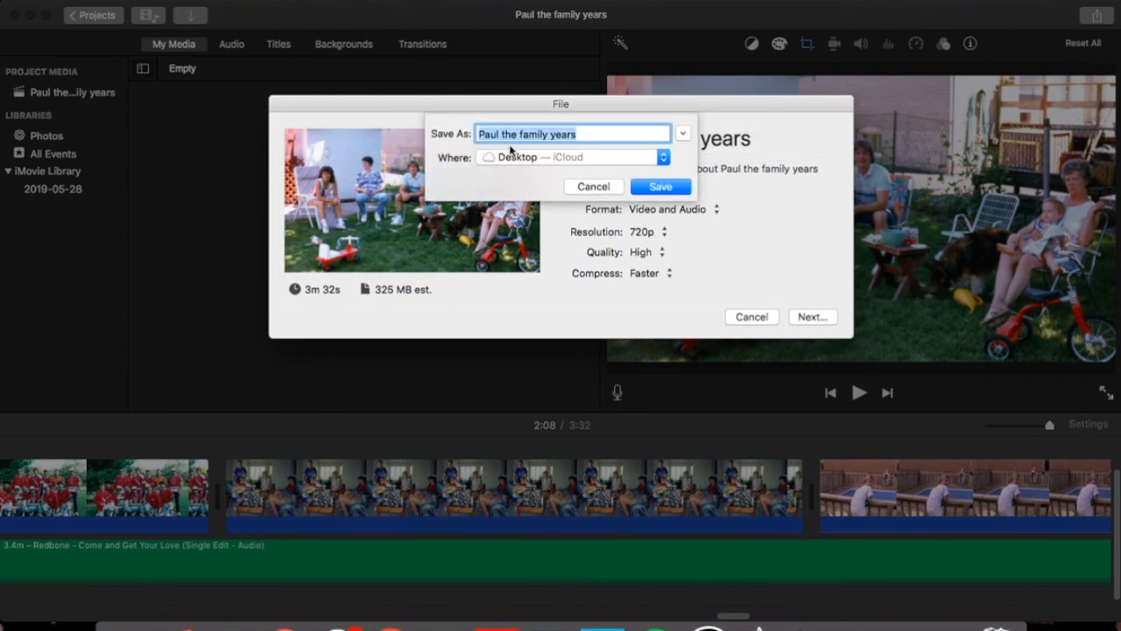
{"action": "left_click", "coordinate": [662, 187]}
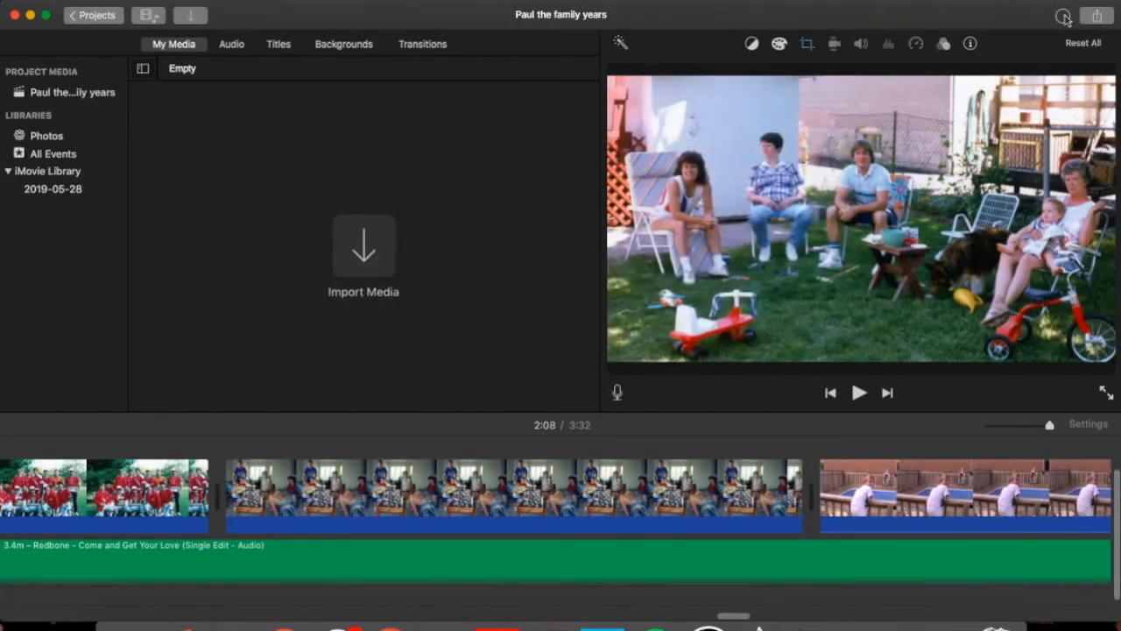